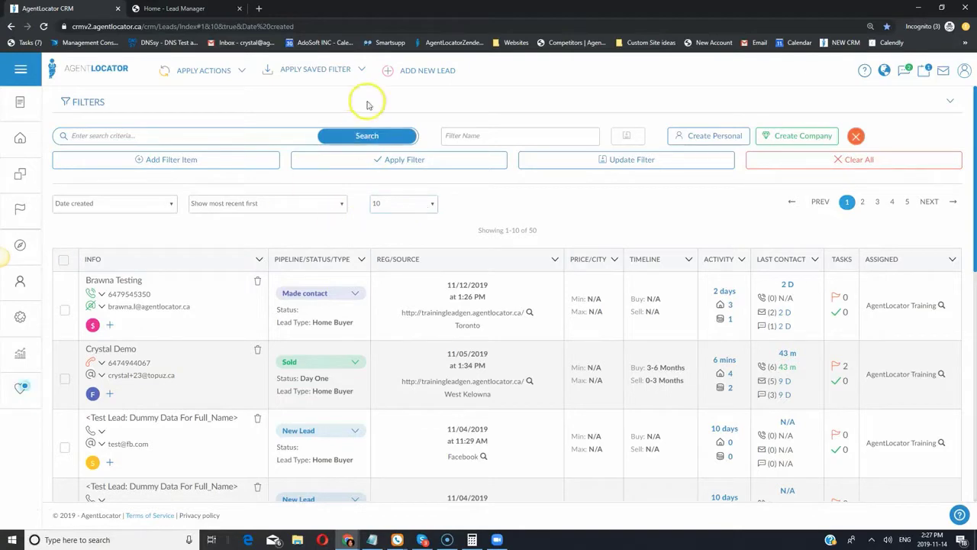
pyautogui.click(328, 69)
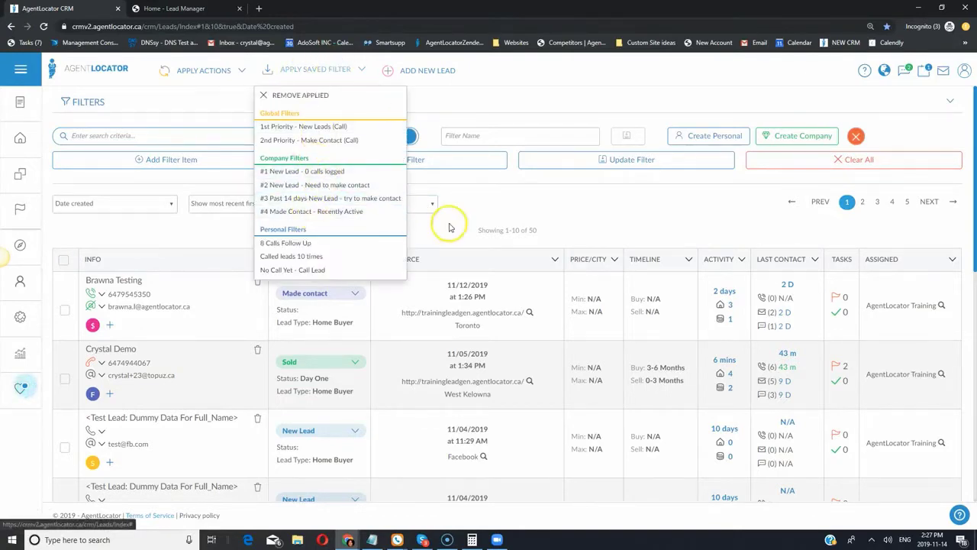
pyautogui.click(321, 212)
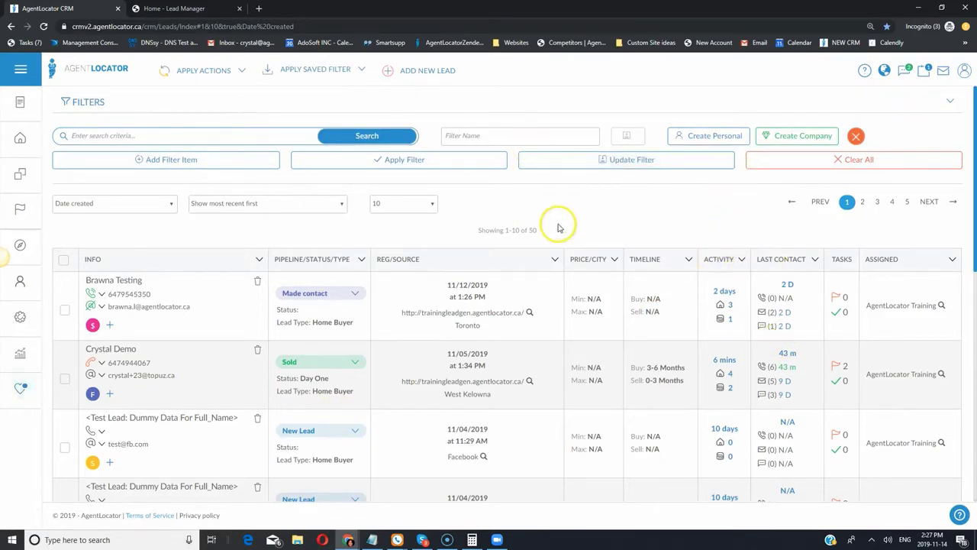
# - Select all leads across every page, then exclude the first lead in the list from the selection
pyautogui.click(64, 259)
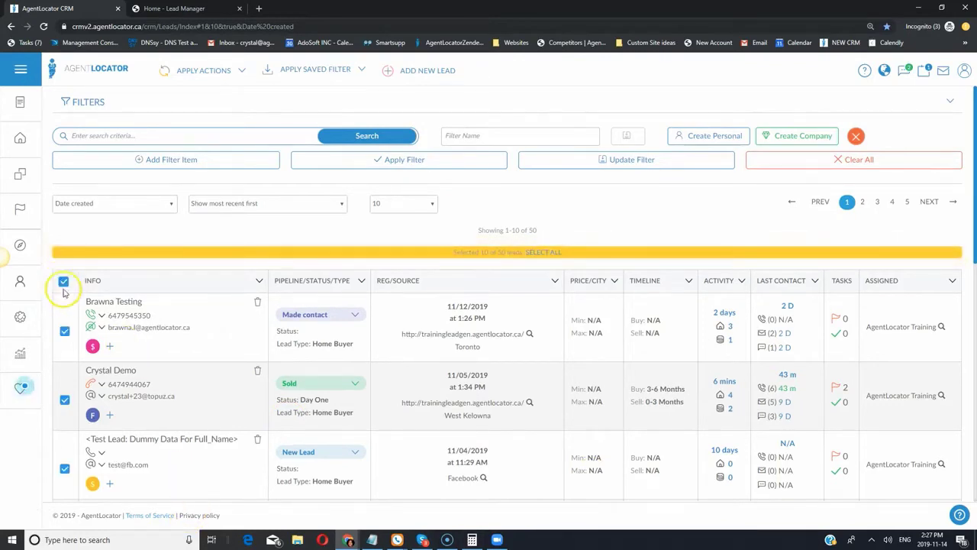
pyautogui.click(546, 252)
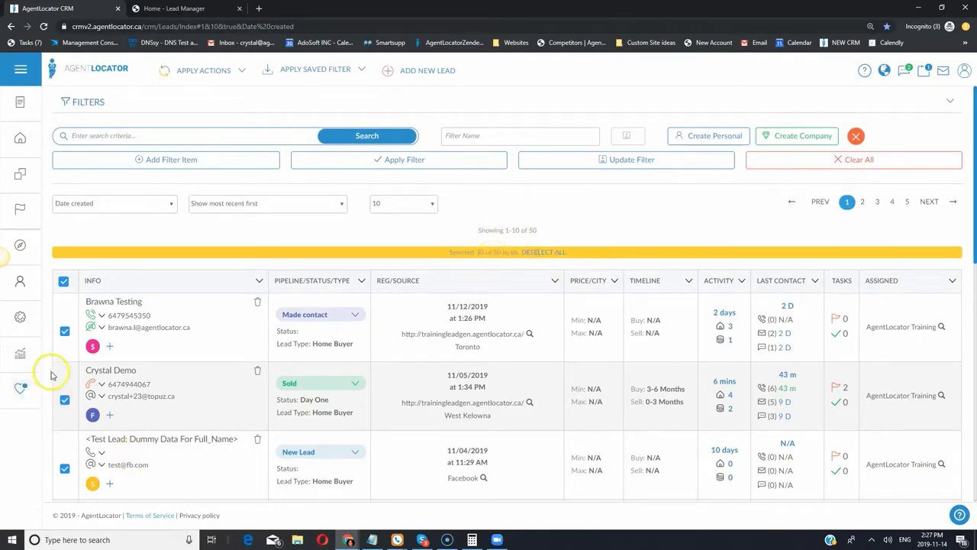
pyautogui.click(64, 330)
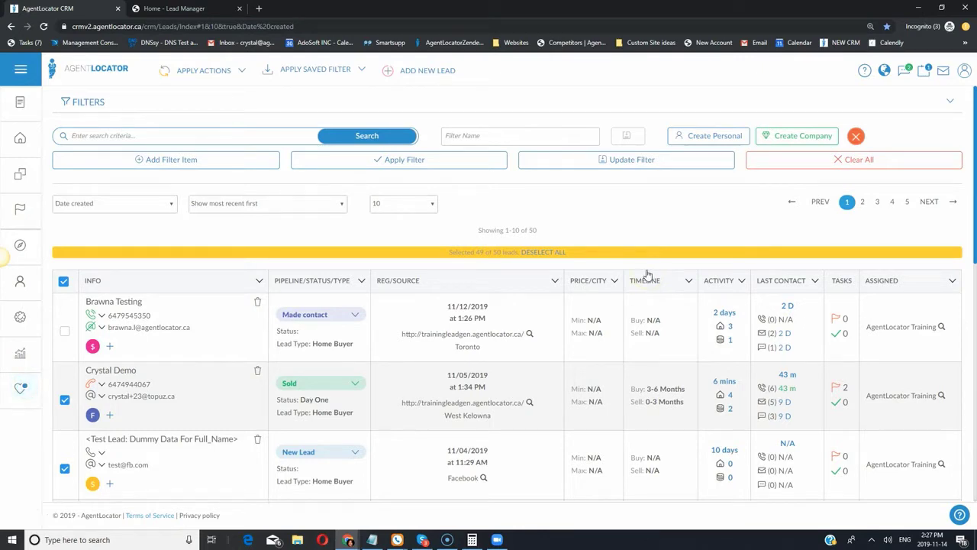
# - Start a mass e-mail to the selected leads and look through the available e-mail templates
pyautogui.click(233, 71)
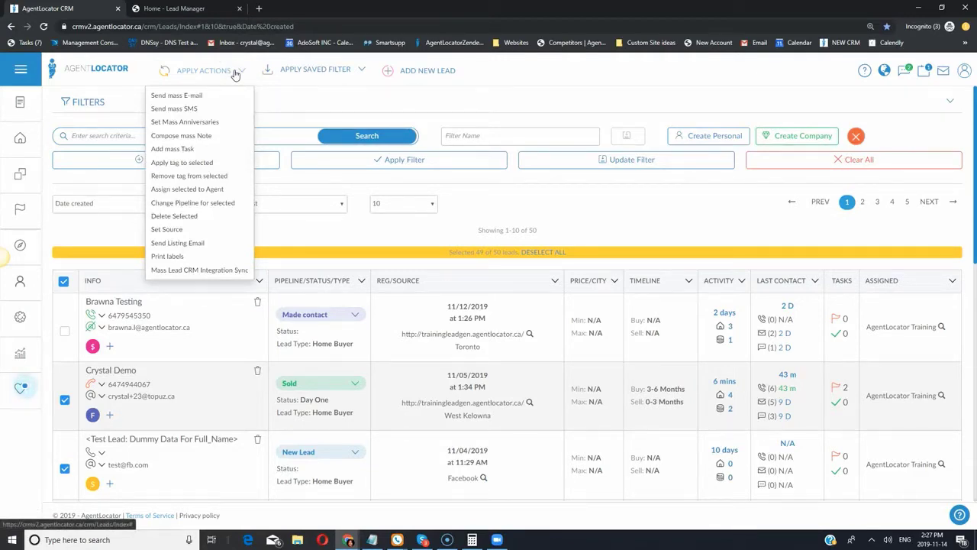
pyautogui.click(229, 72)
pyautogui.click(187, 97)
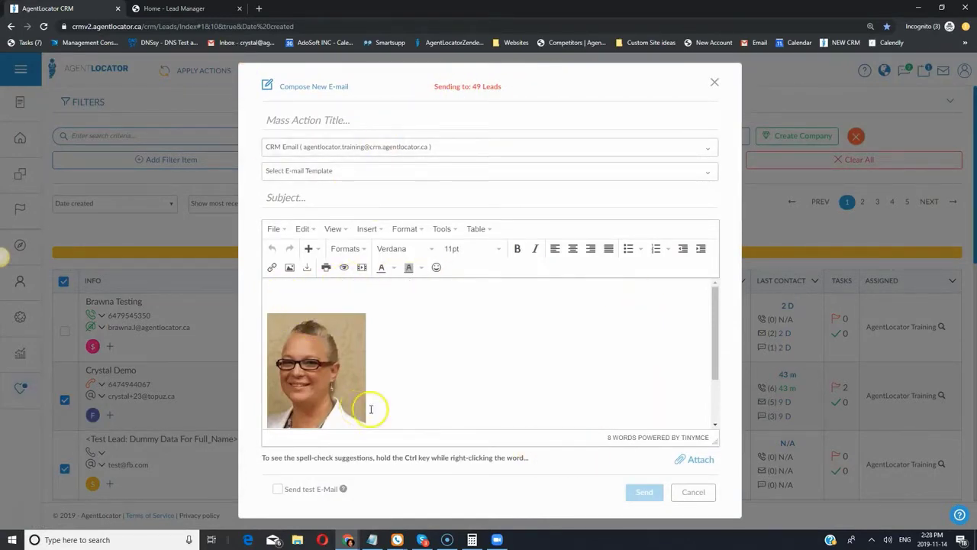
pyautogui.click(317, 172)
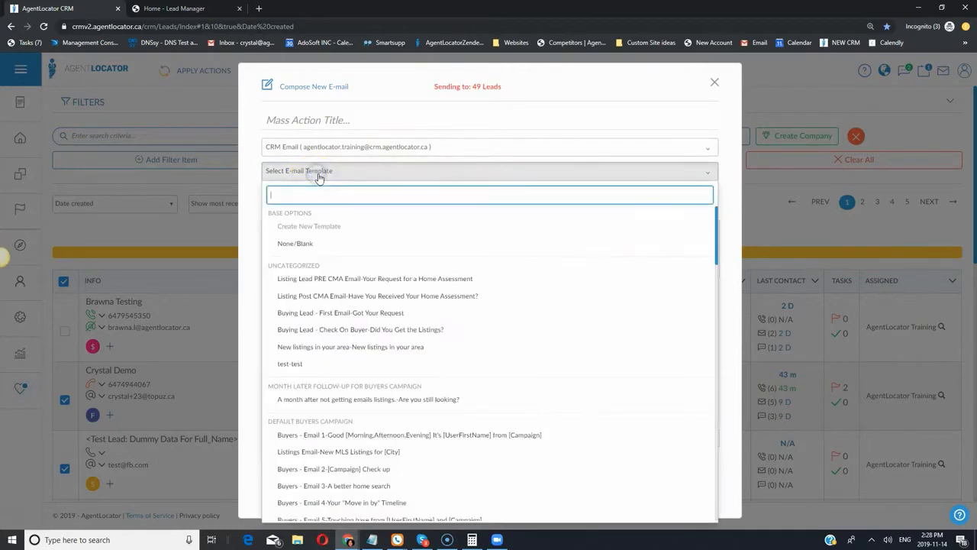
pyautogui.scroll(-2, 401, 229)
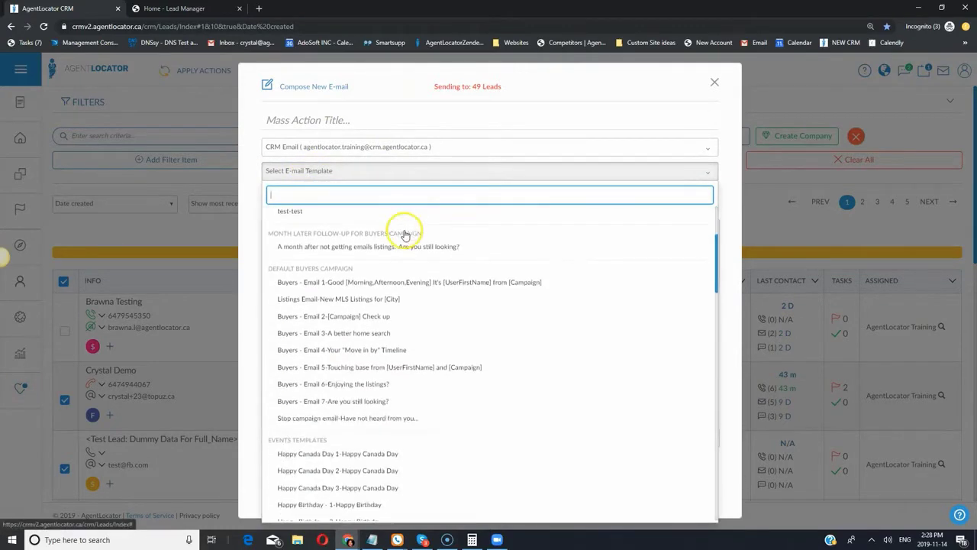
pyautogui.scroll(2, 412, 340)
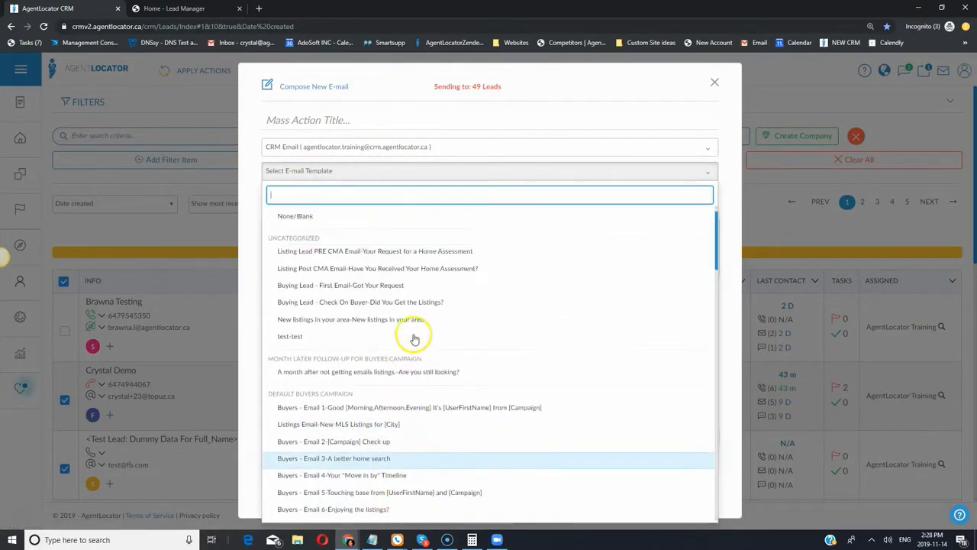
# - Check the signature in the mass e-mail body, enable the test e-mail option, and close the composer without sending
pyautogui.click(472, 128)
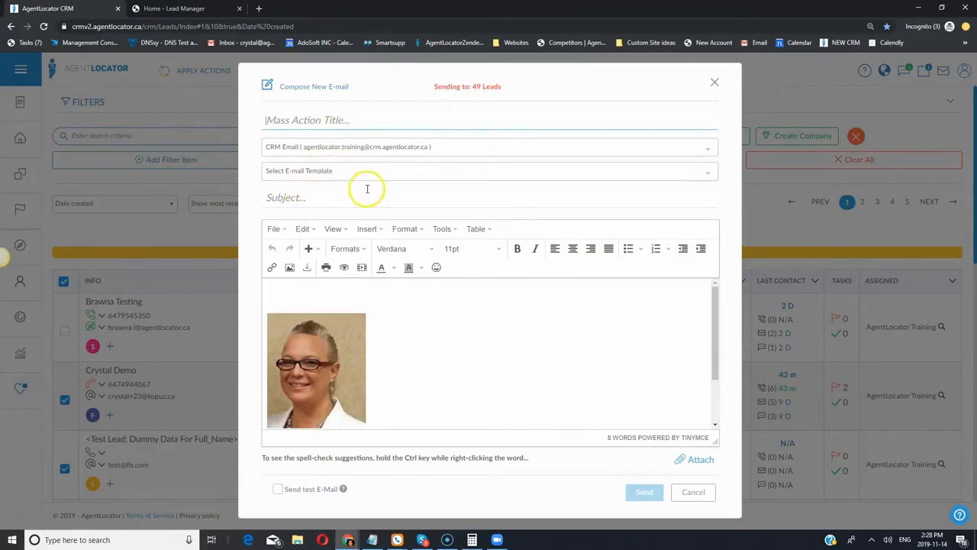
pyautogui.scroll(-2, 413, 418)
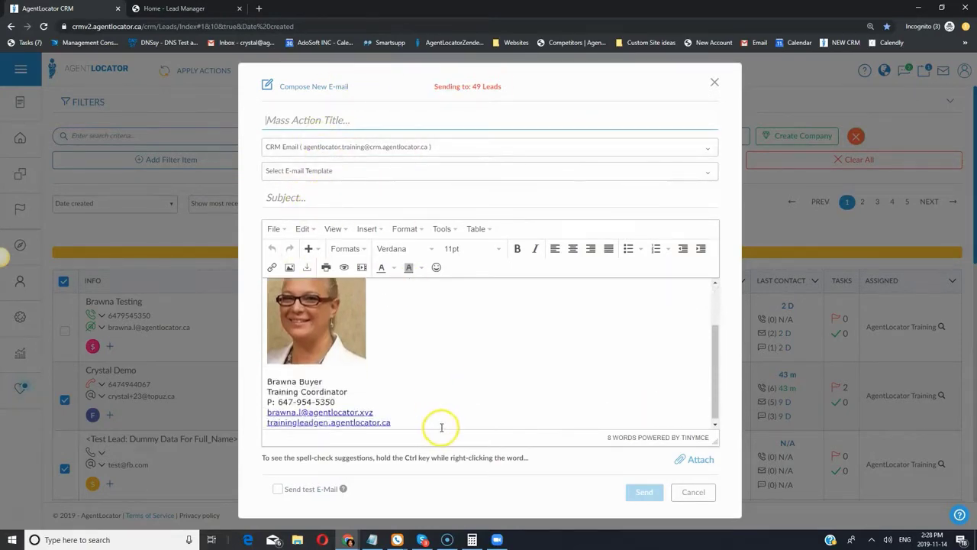
pyautogui.click(278, 489)
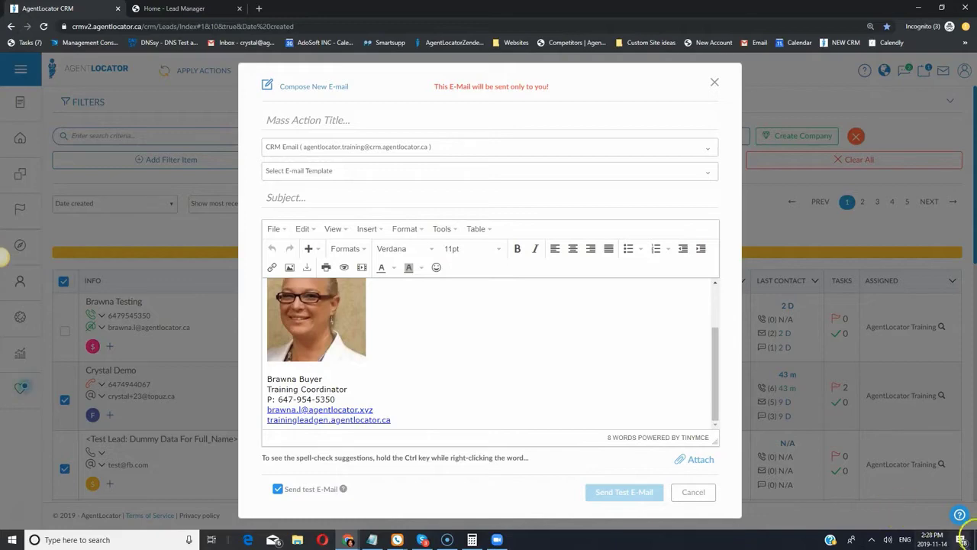
pyautogui.click(715, 82)
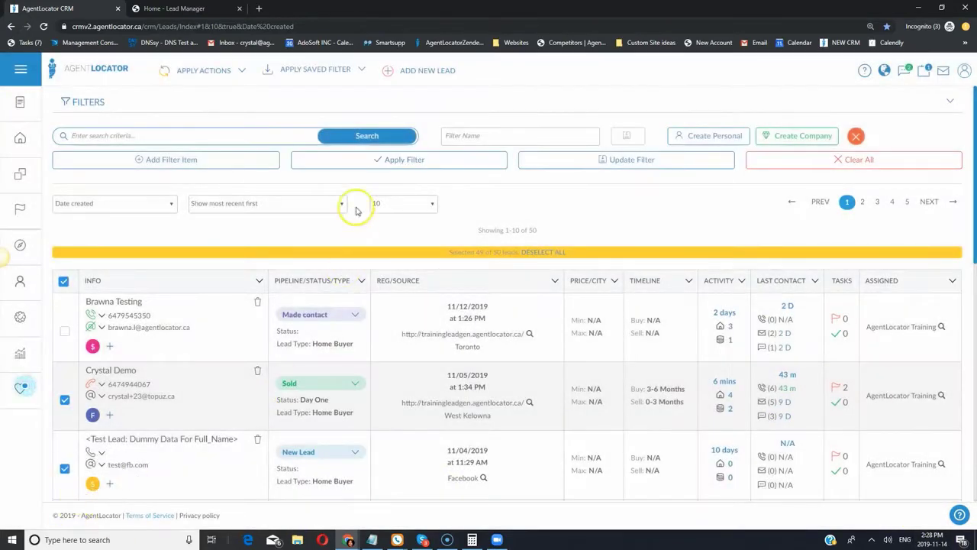
# - Fill a mass SMS to the selected leads with the Global - 1st Response template, then close it without sending
pyautogui.click(241, 69)
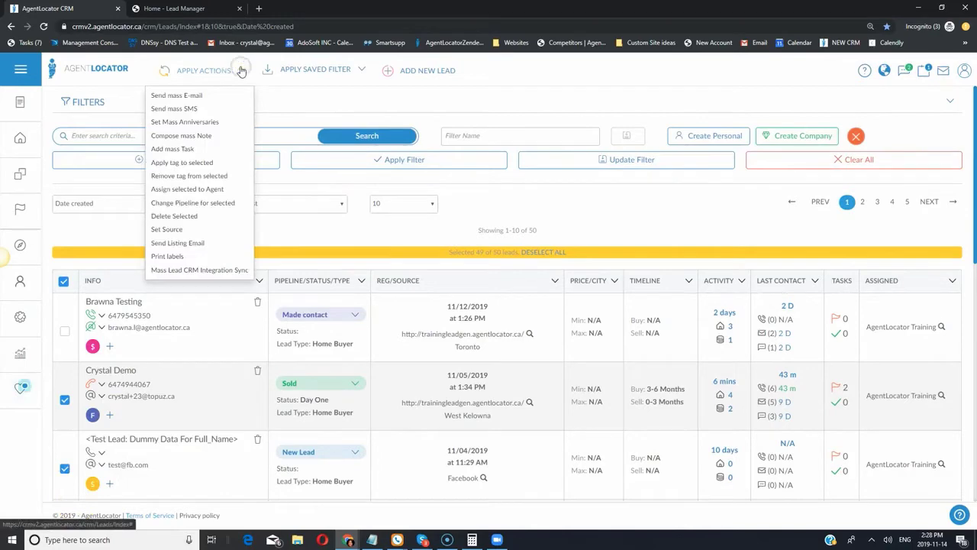
pyautogui.click(180, 109)
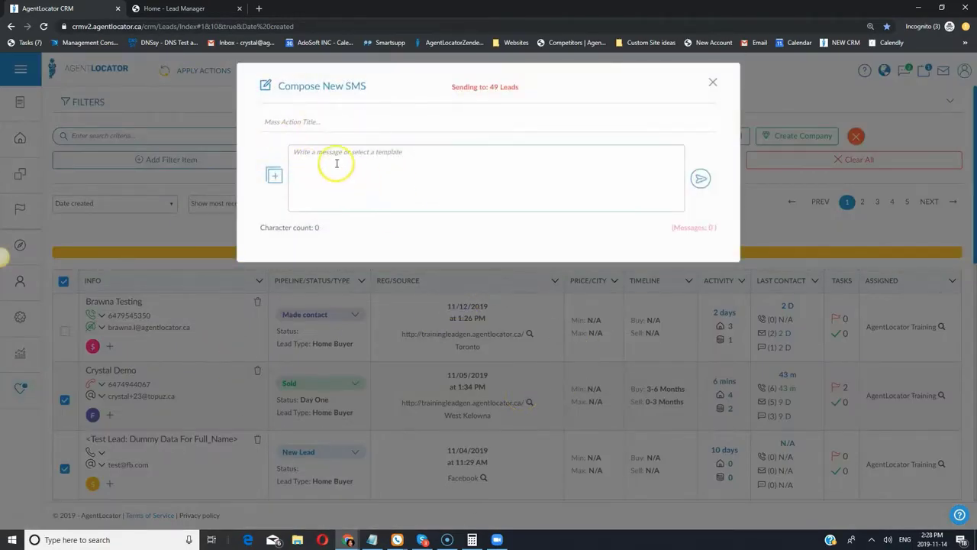
pyautogui.click(273, 178)
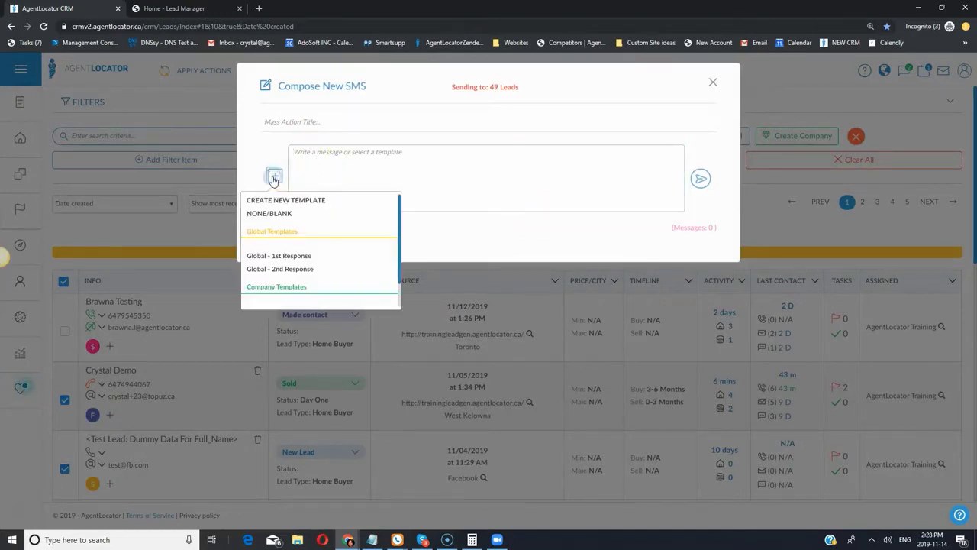
pyautogui.scroll(-1, 268, 286)
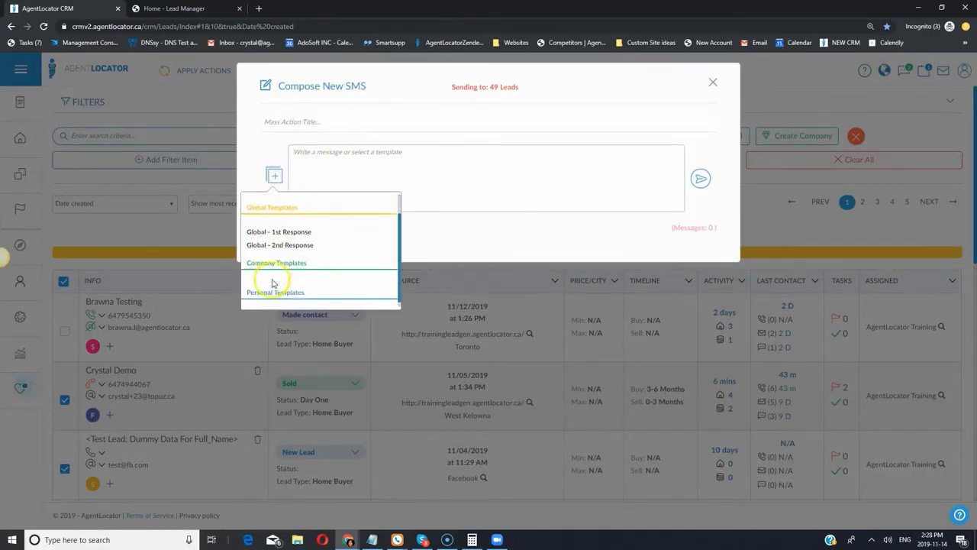
pyautogui.click(290, 226)
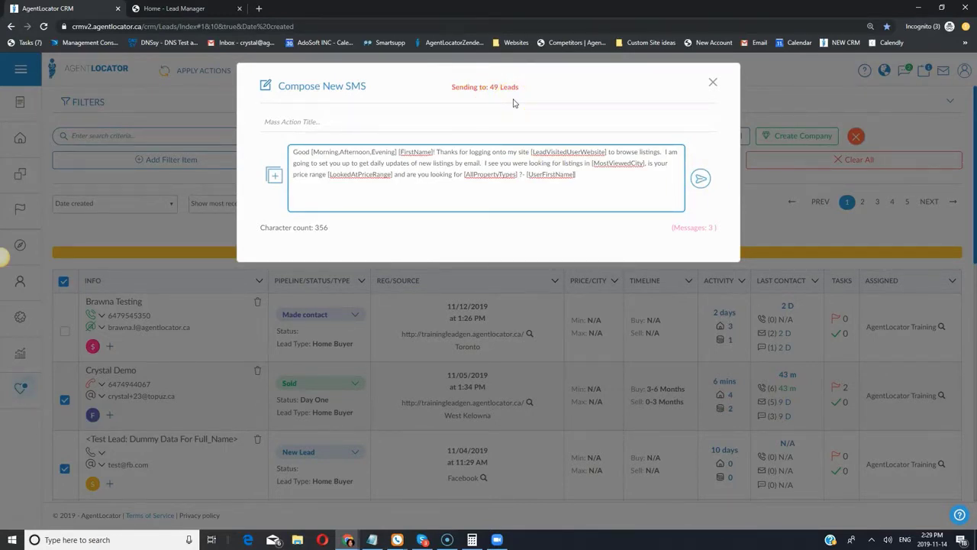
pyautogui.click(713, 81)
# - Open the mass anniversary scheduler for the selected leads and review the anniversary types, sending options and SMS templates
pyautogui.click(229, 71)
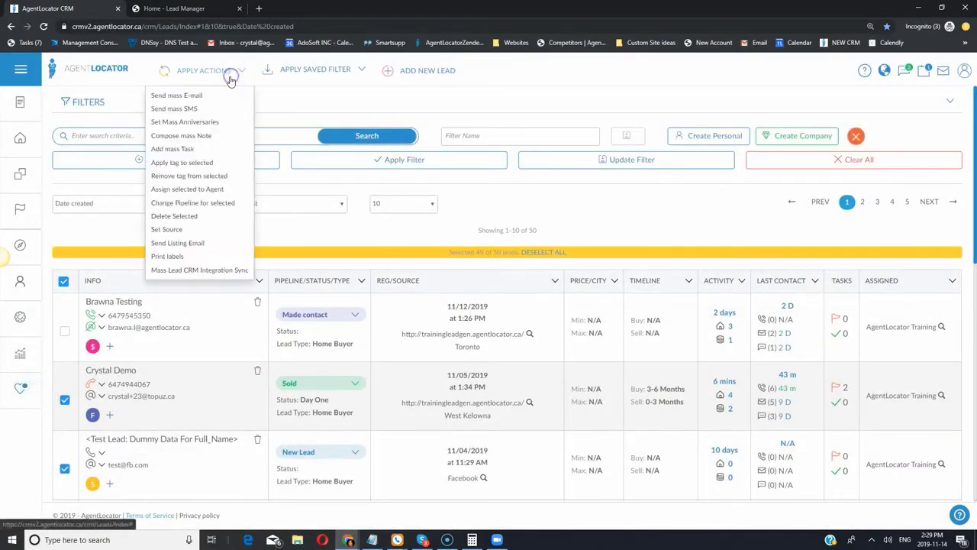
pyautogui.click(183, 122)
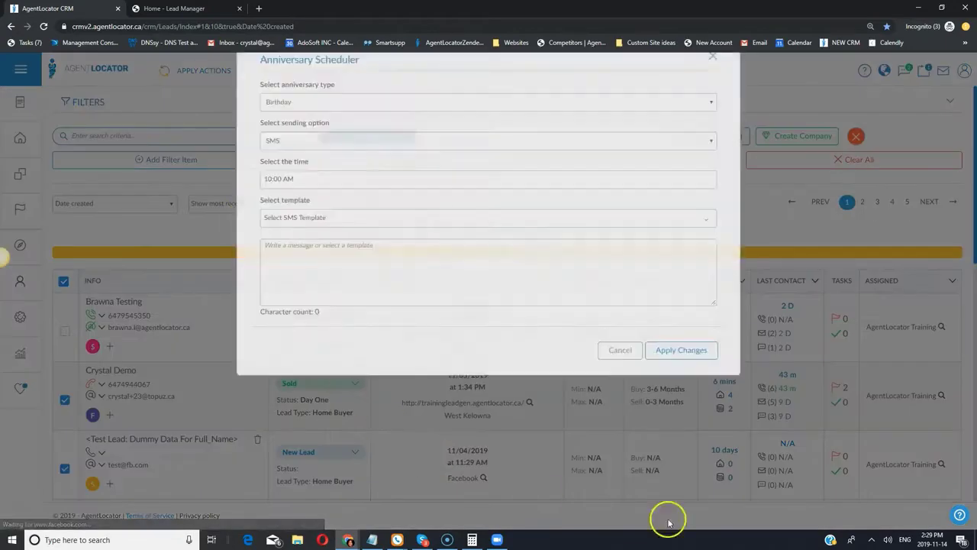
pyautogui.click(677, 130)
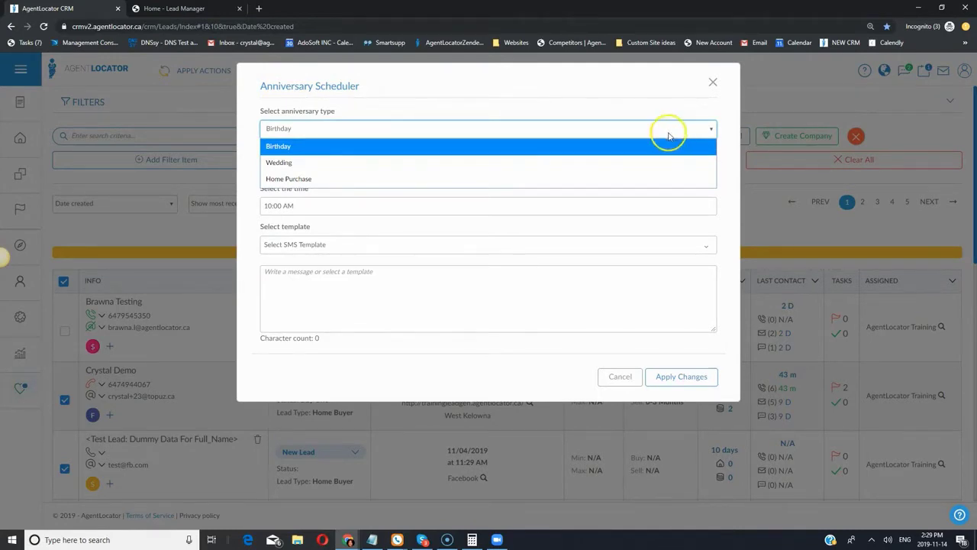
pyautogui.click(497, 131)
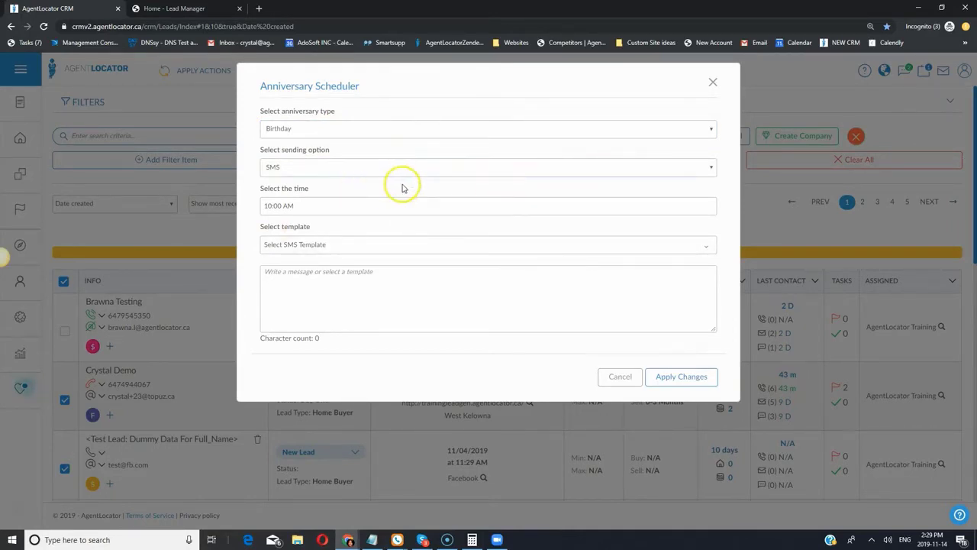
pyautogui.click(307, 168)
pyautogui.click(306, 167)
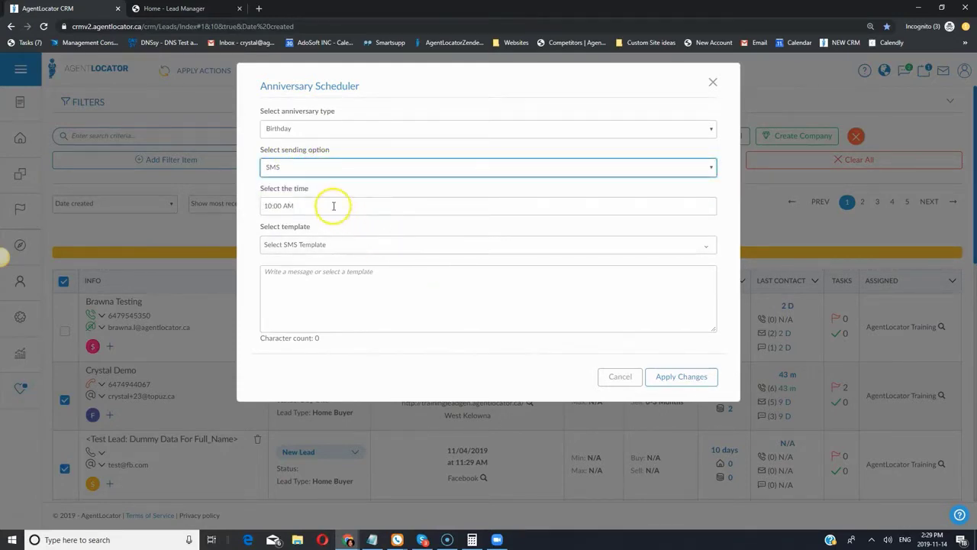
pyautogui.click(327, 244)
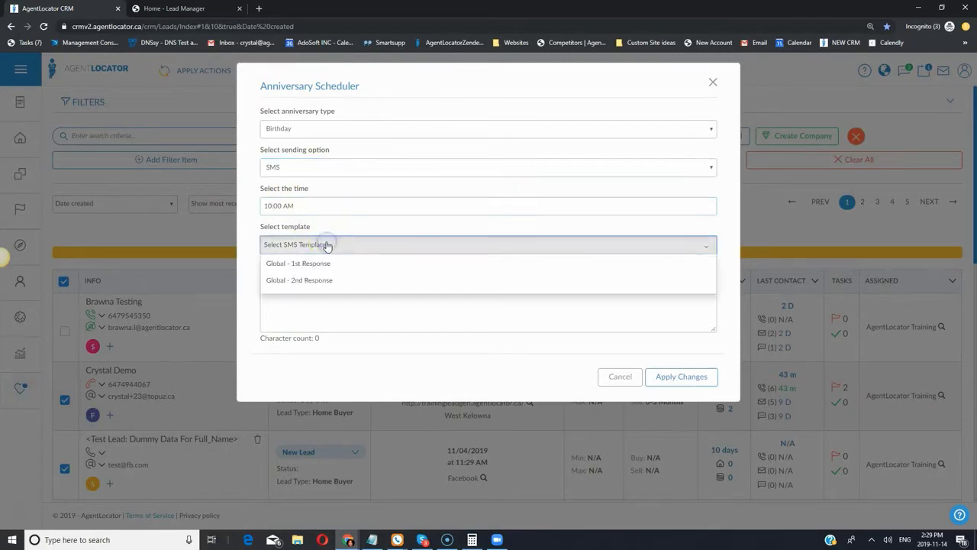
pyautogui.click(327, 244)
# - Set the anniversary sending option to E-mail, review the e-mail templates, and close the scheduler without applying changes
pyautogui.click(284, 164)
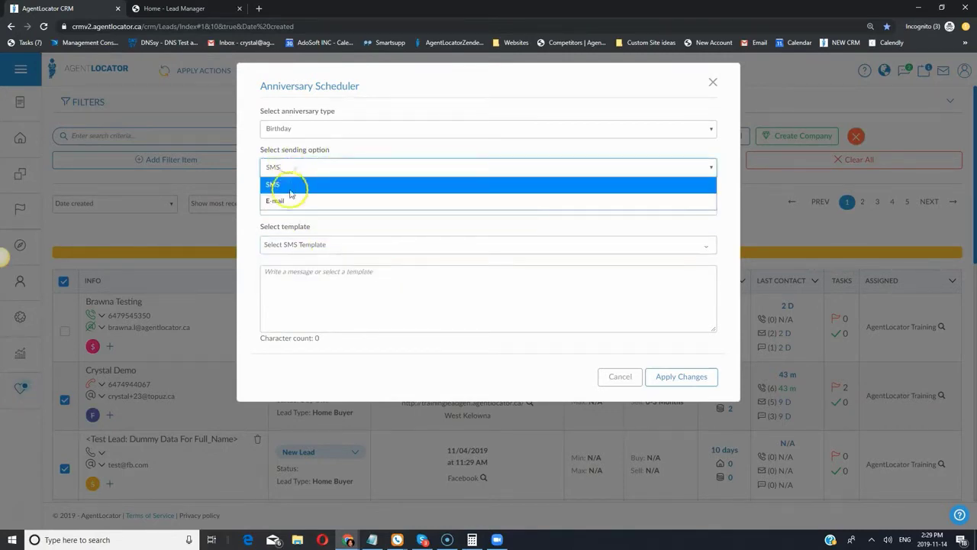
pyautogui.click(284, 200)
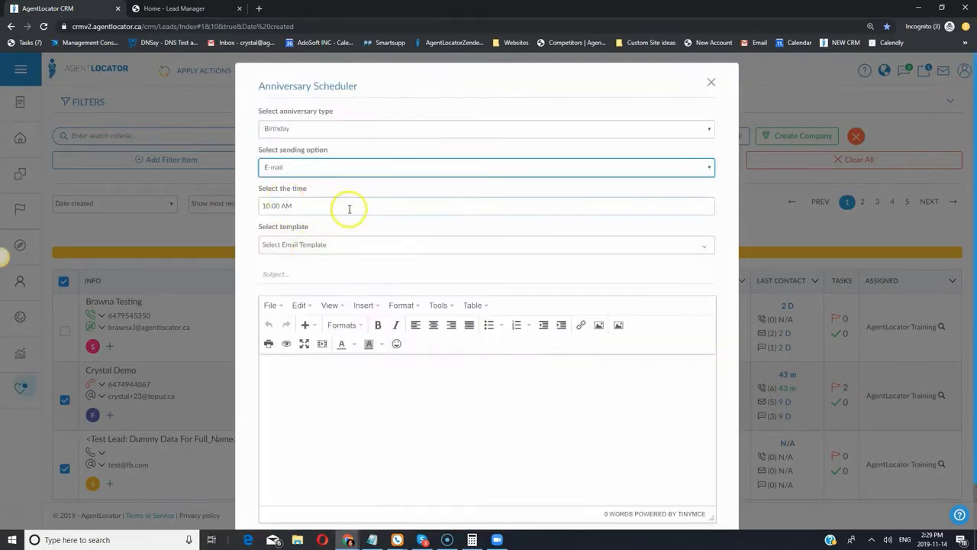
pyautogui.click(319, 245)
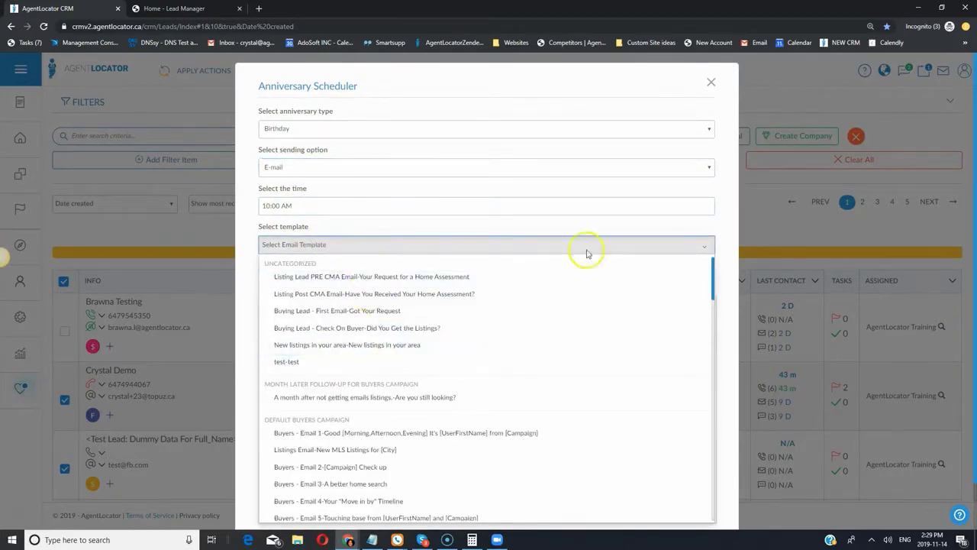
pyautogui.click(661, 229)
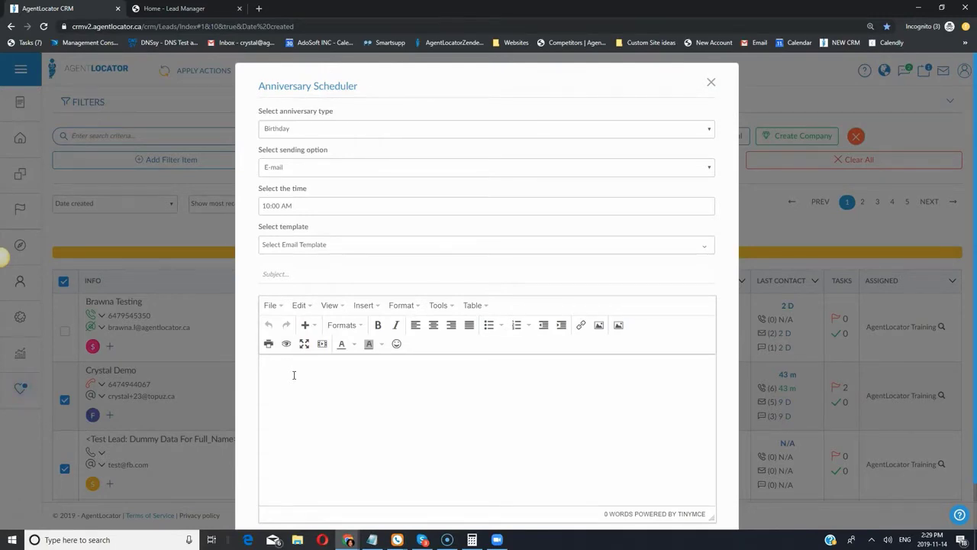
pyautogui.click(711, 85)
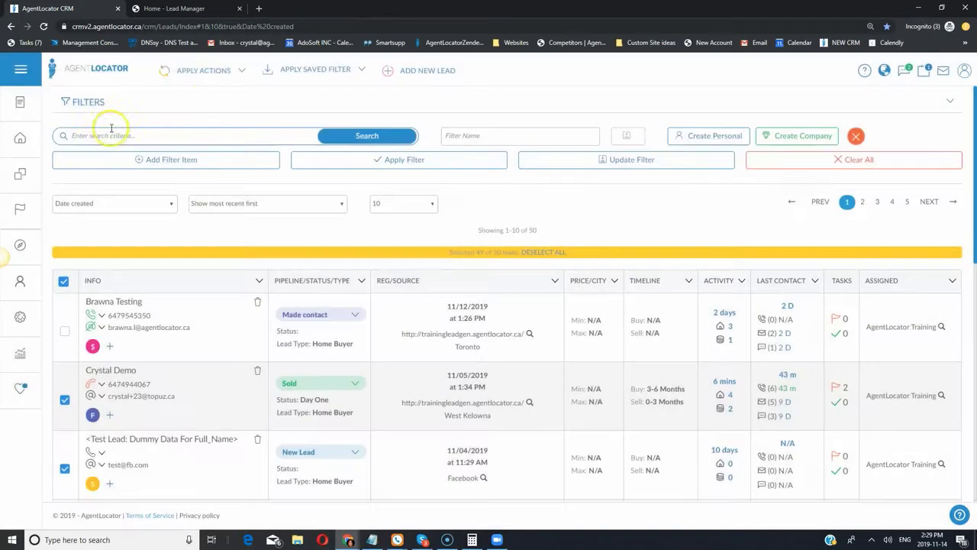
# - Open a mass note for the selected leads, clear its content field, and close it without saving
pyautogui.click(220, 68)
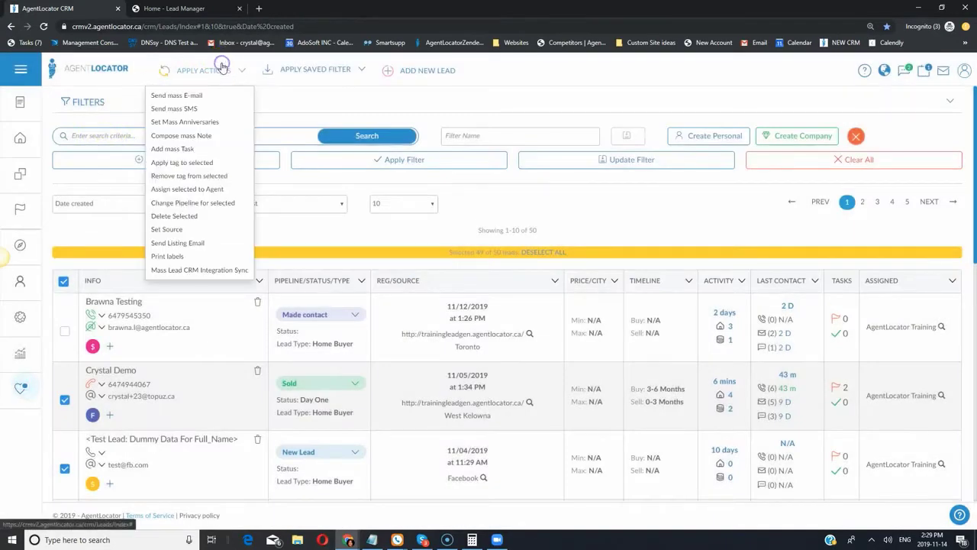
pyautogui.click(164, 135)
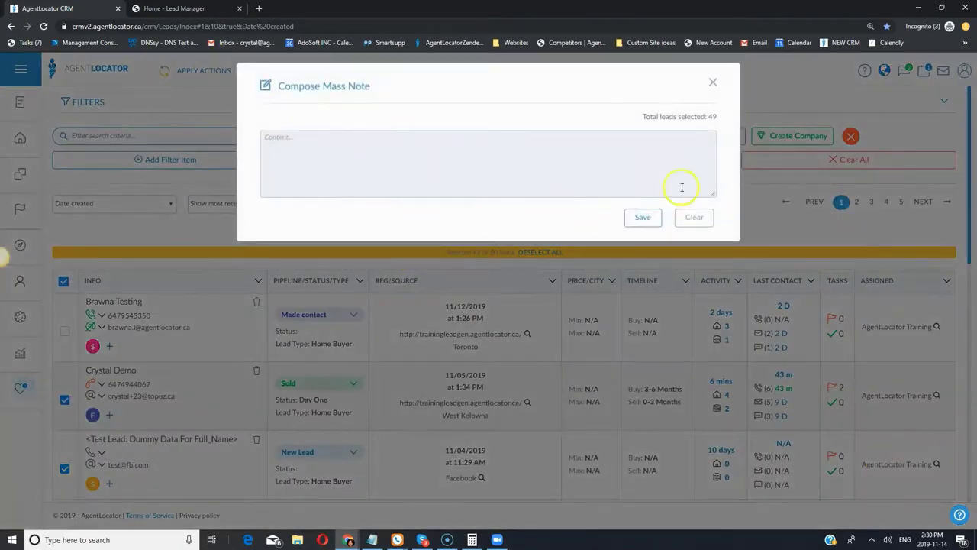
pyautogui.click(286, 159)
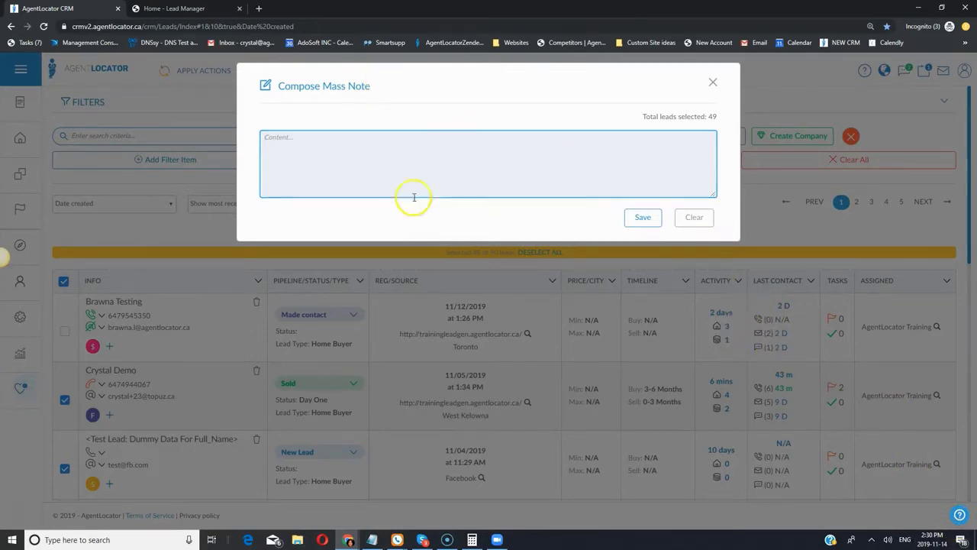
pyautogui.click(694, 217)
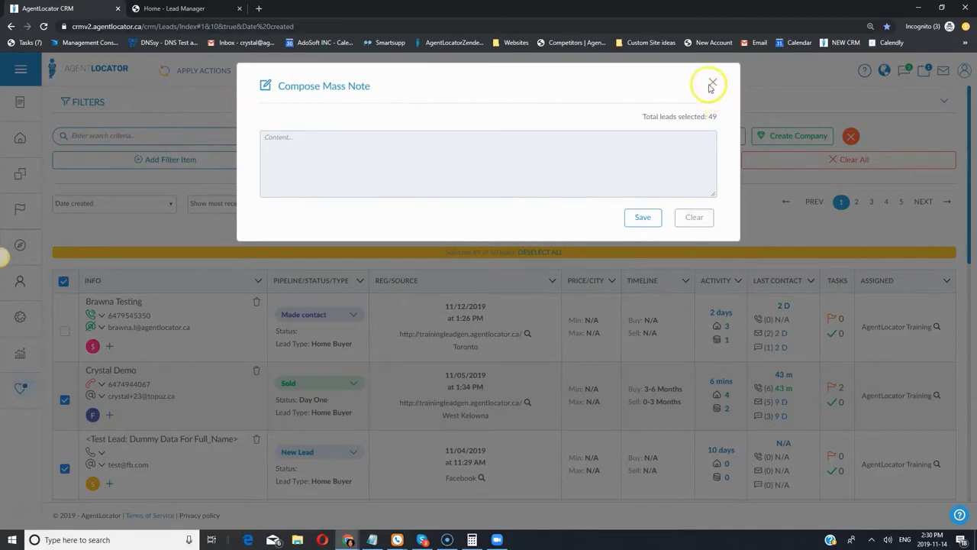
pyautogui.click(712, 83)
# - Open a mass task for the selected leads, review its fields, and close it without saving
pyautogui.click(199, 83)
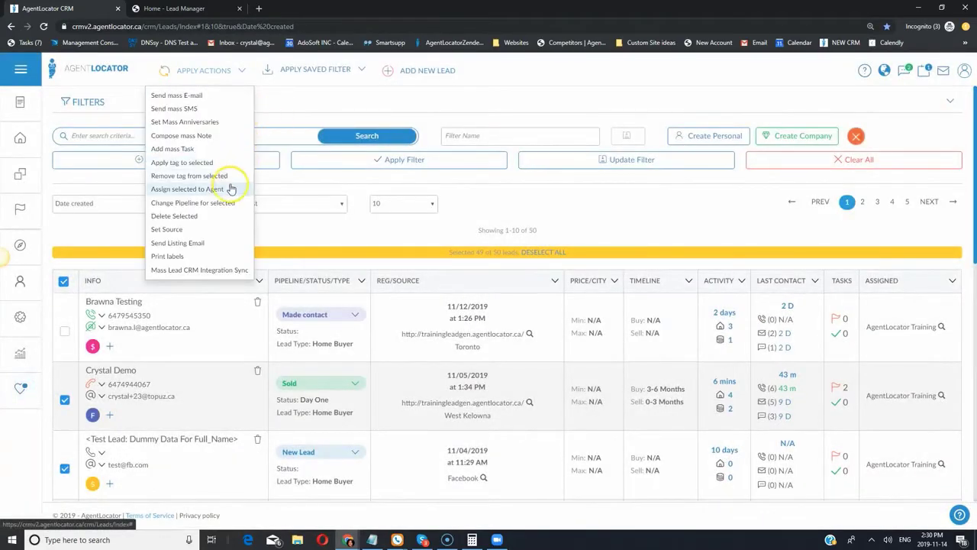
pyautogui.click(183, 152)
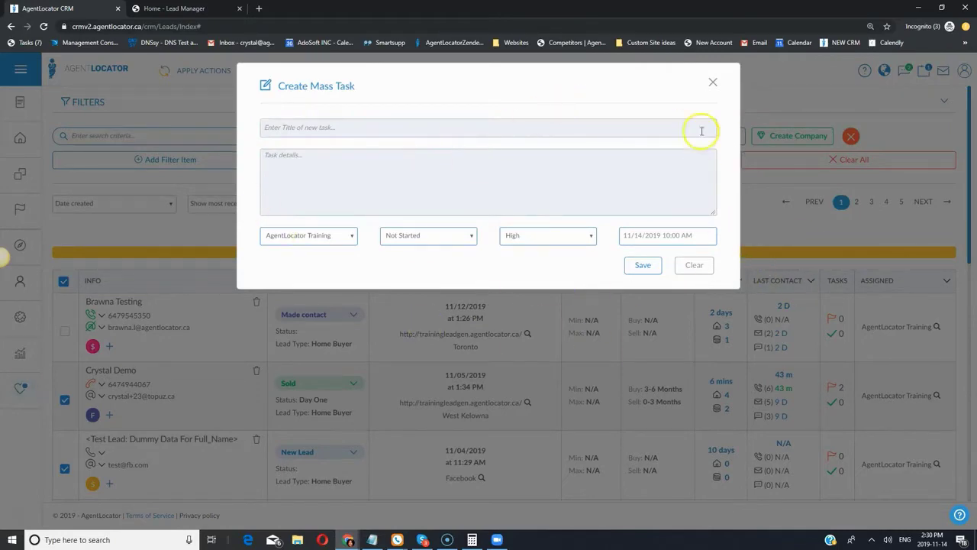
pyautogui.click(716, 82)
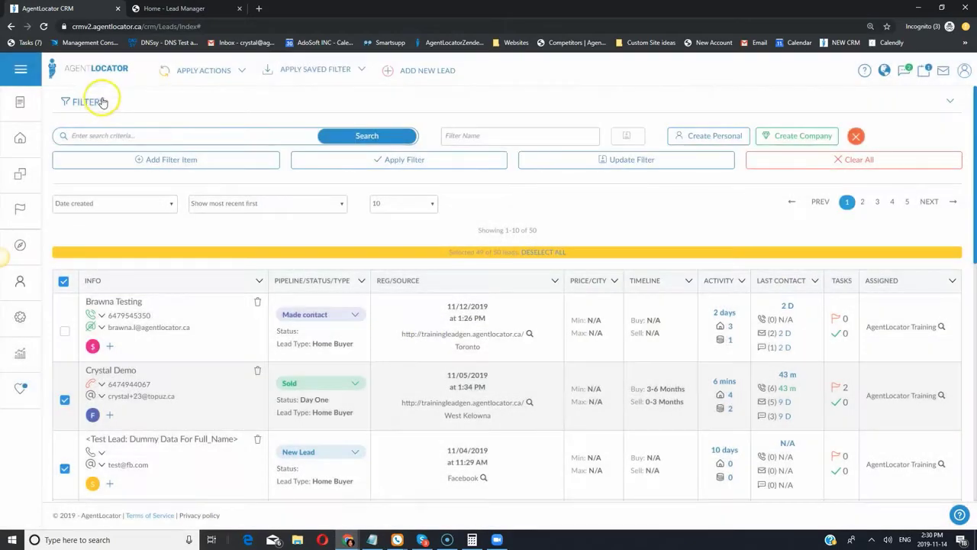
# - Apply the S: Renting tag to the selected leads
pyautogui.click(204, 70)
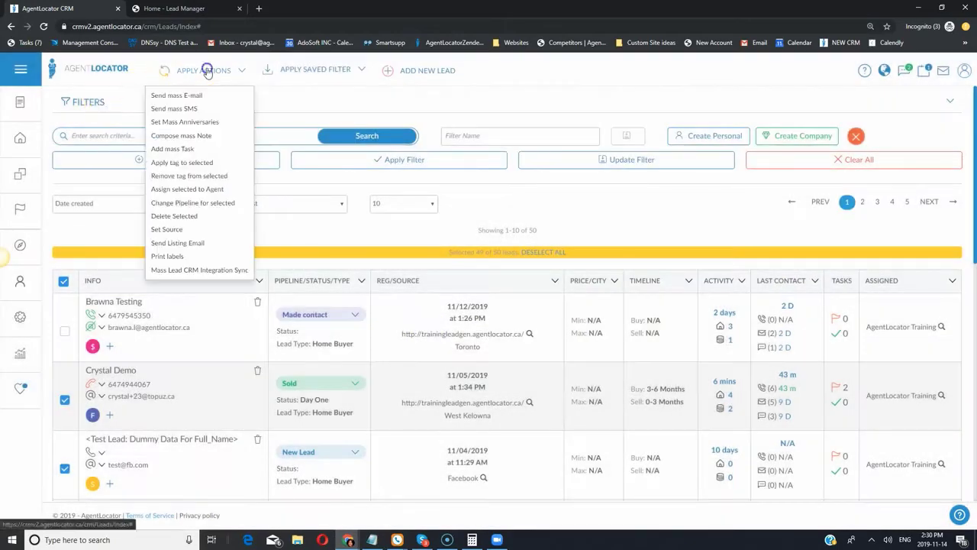
pyautogui.click(179, 163)
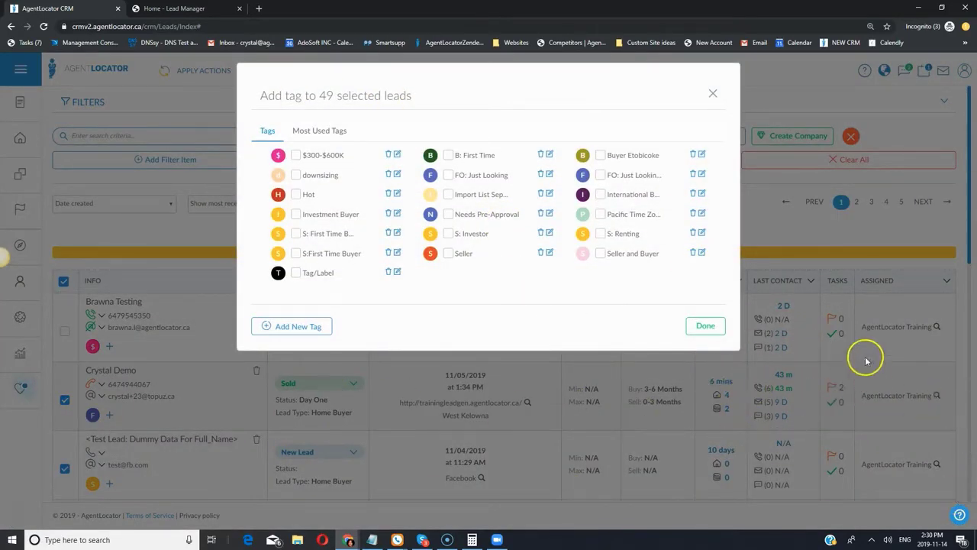
pyautogui.click(600, 233)
pyautogui.click(696, 326)
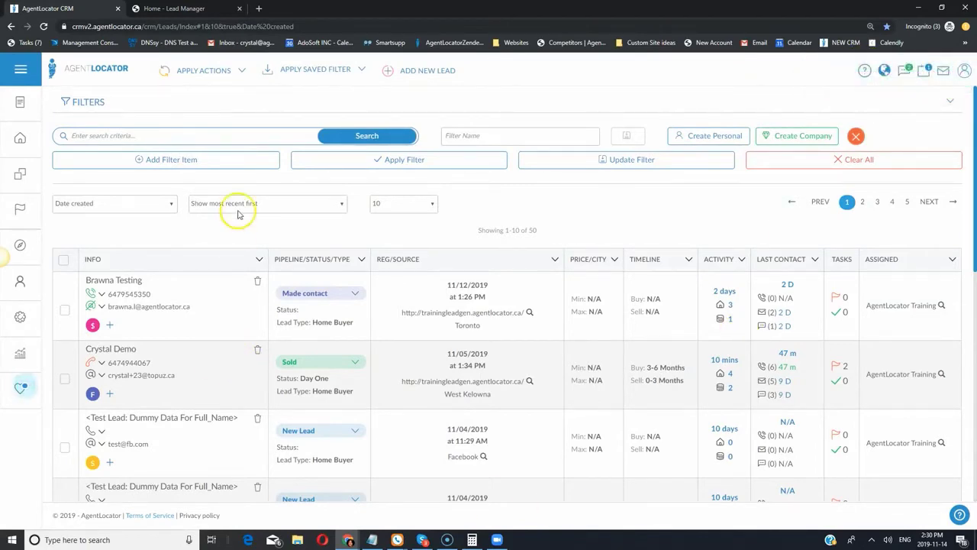
# - Select all leads in the list and open tag removal for them
pyautogui.click(229, 73)
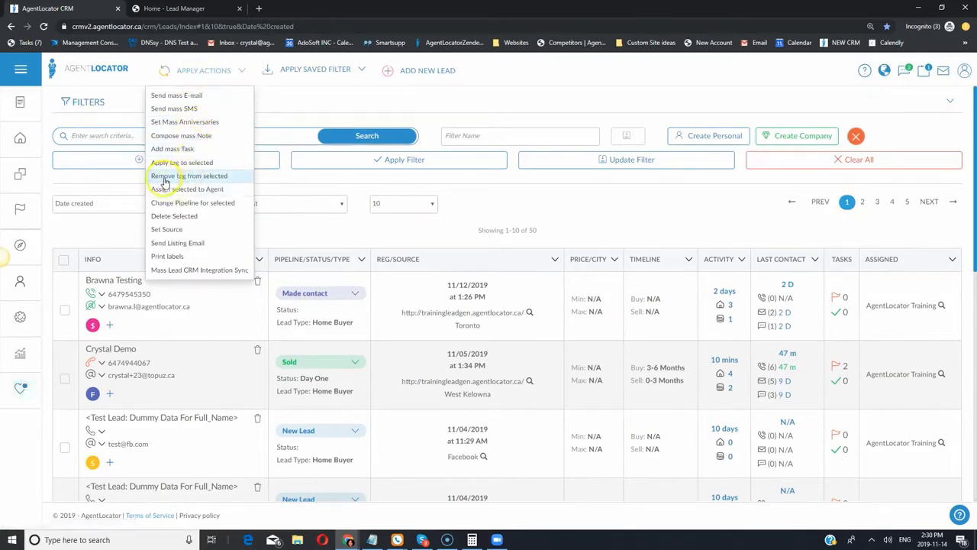
pyautogui.click(204, 177)
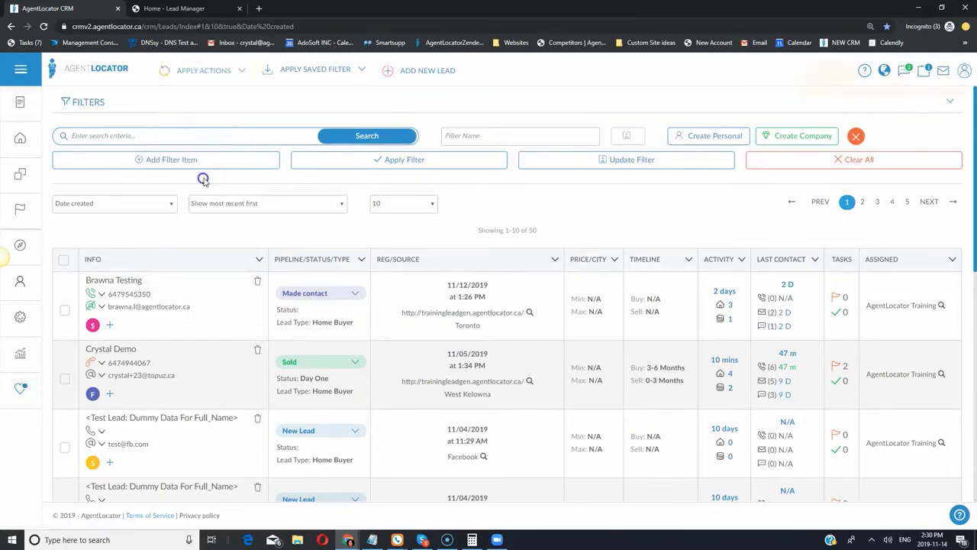
pyautogui.click(64, 260)
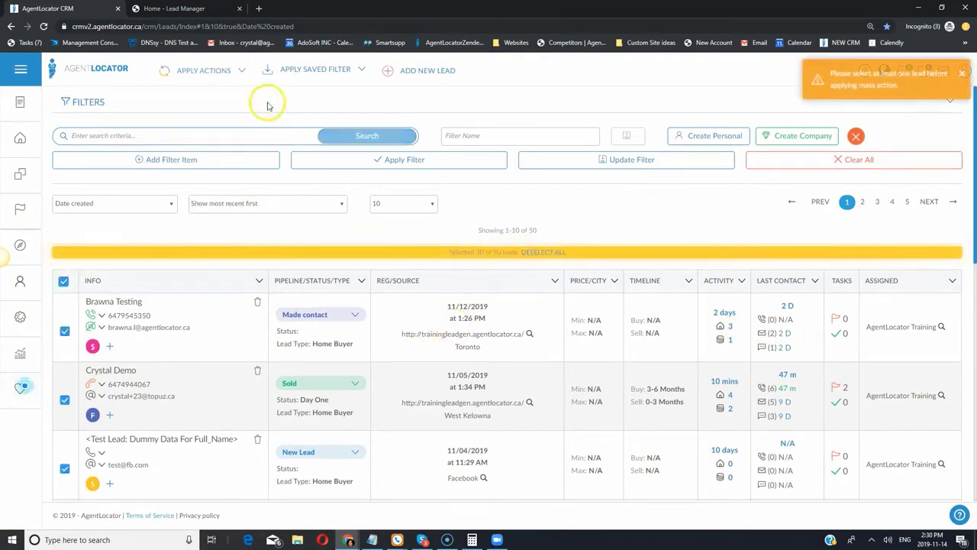
pyautogui.click(223, 70)
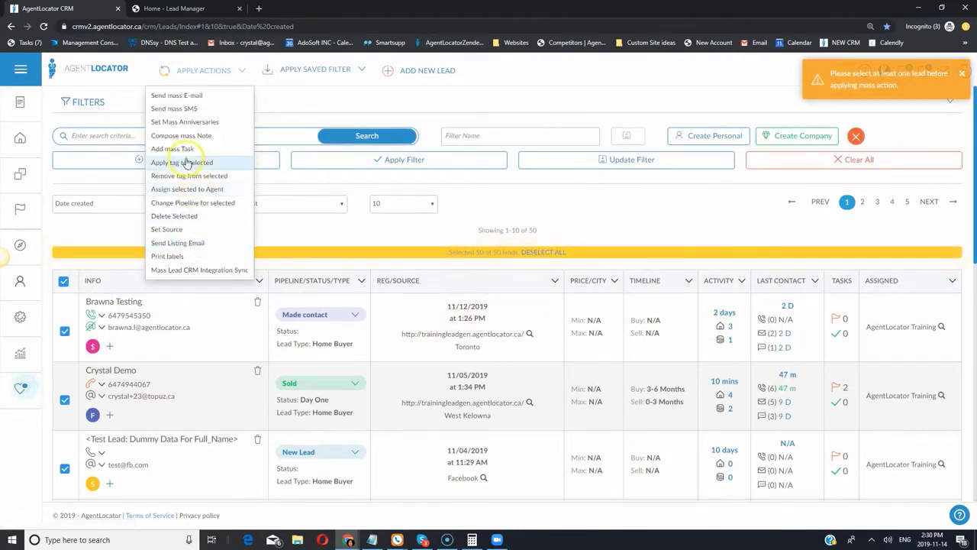
pyautogui.click(210, 175)
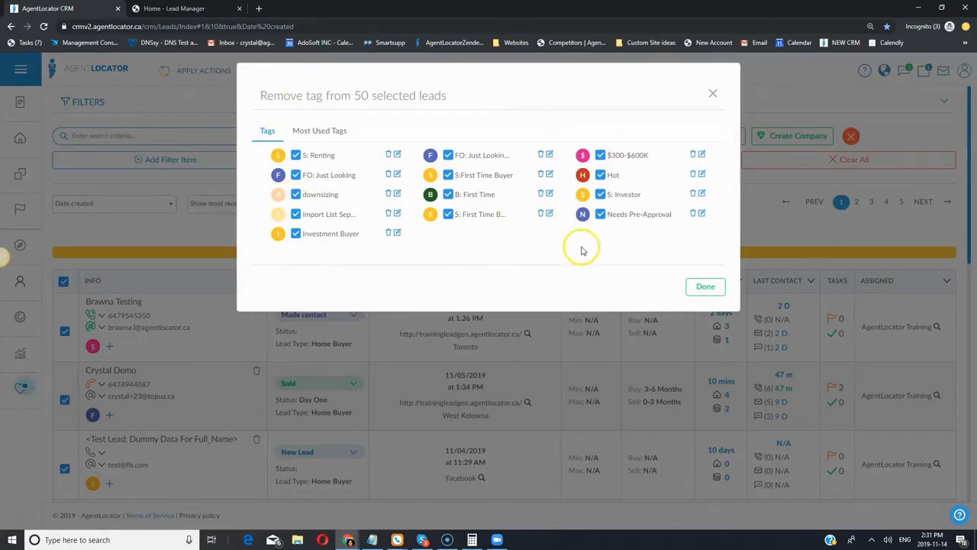
# - Deselect the renting, first-time buyer, just looking, downsizing and import list tags for removal, and close without applying
pyautogui.click(297, 217)
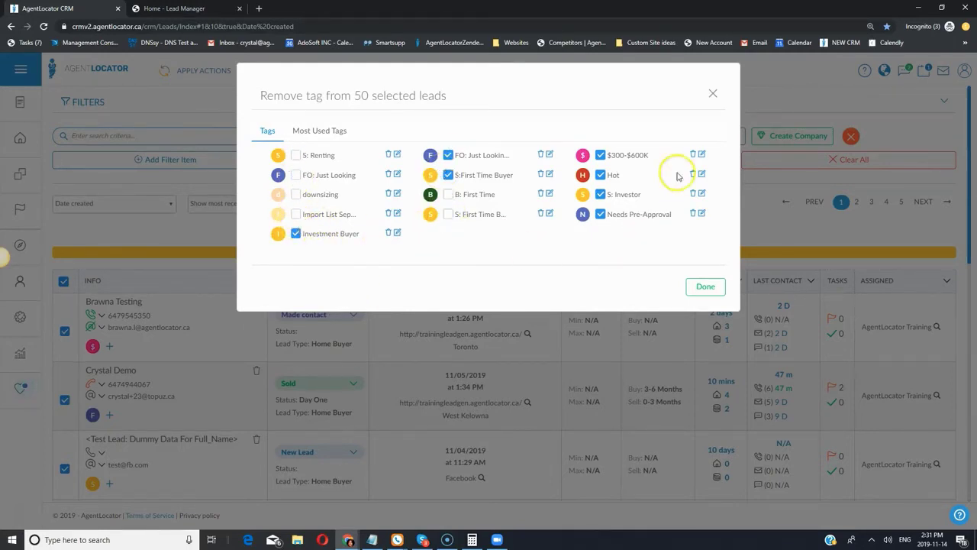
pyautogui.click(448, 175)
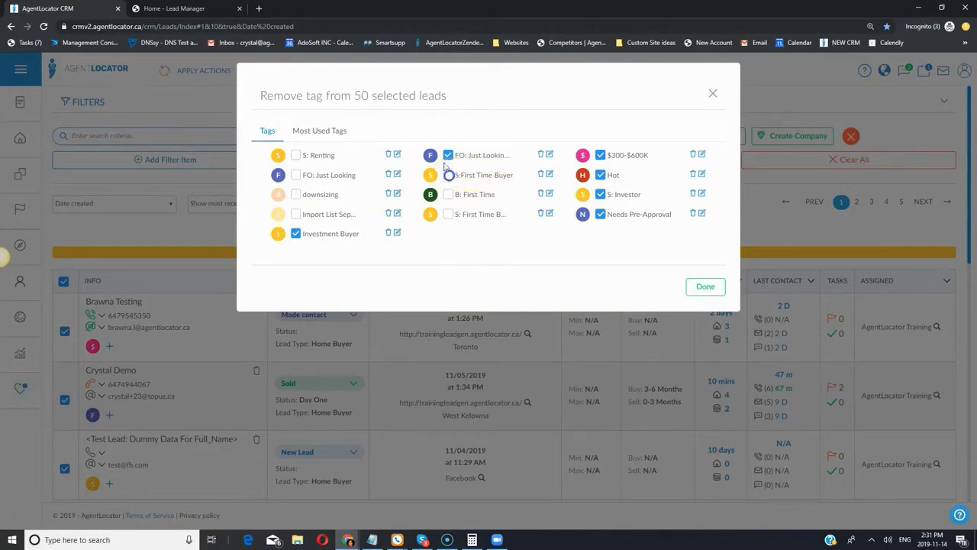
pyautogui.click(448, 155)
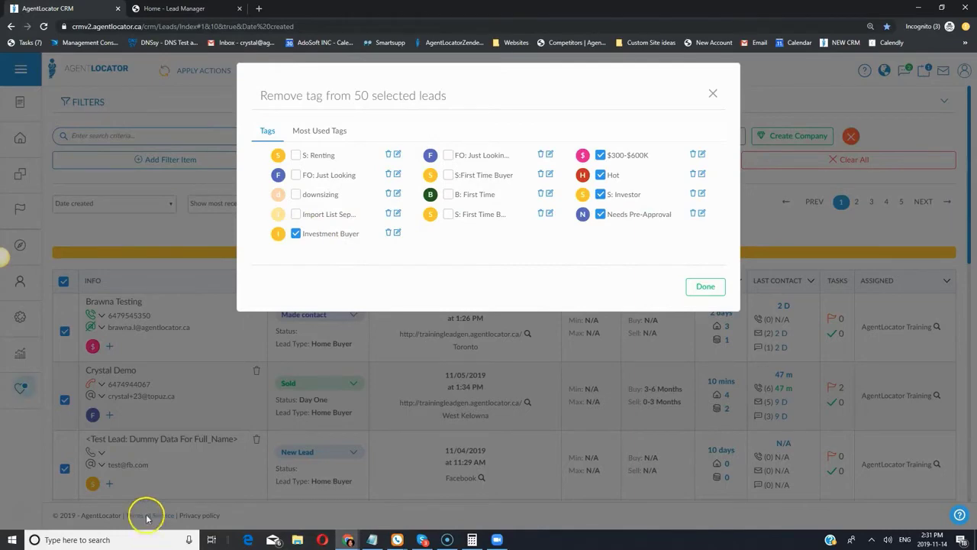
pyautogui.click(713, 93)
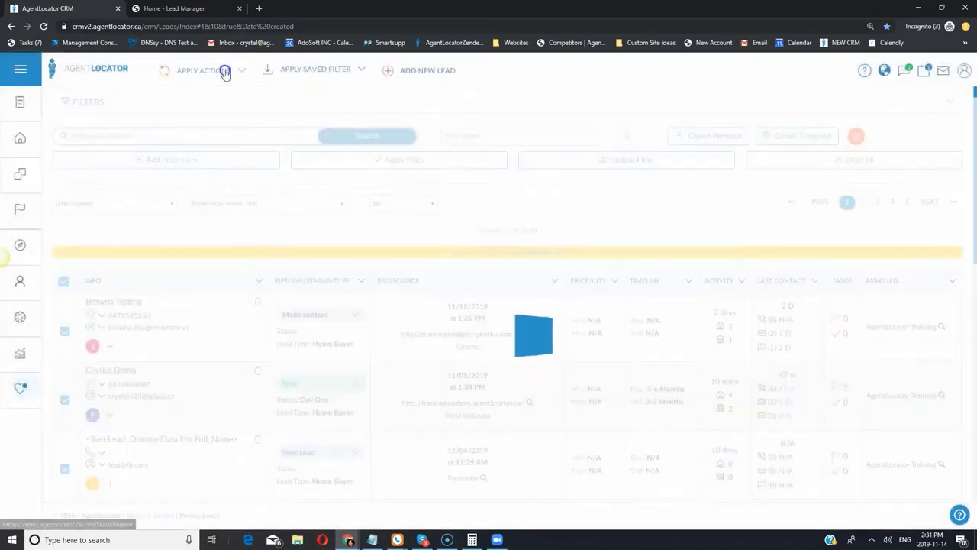
# - Choose the test agent as Listing Agent for the selected leads, and close the assignment without applying it
pyautogui.click(219, 71)
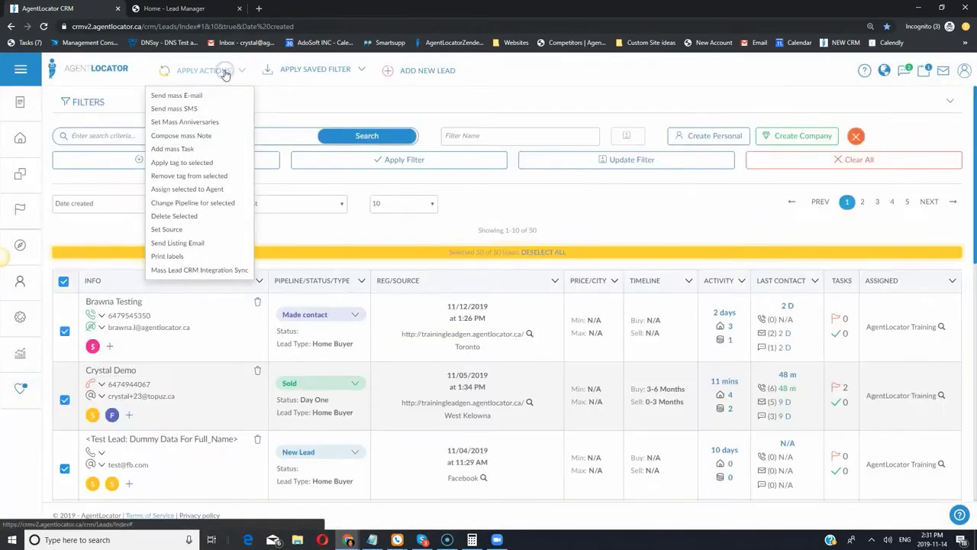
pyautogui.click(167, 189)
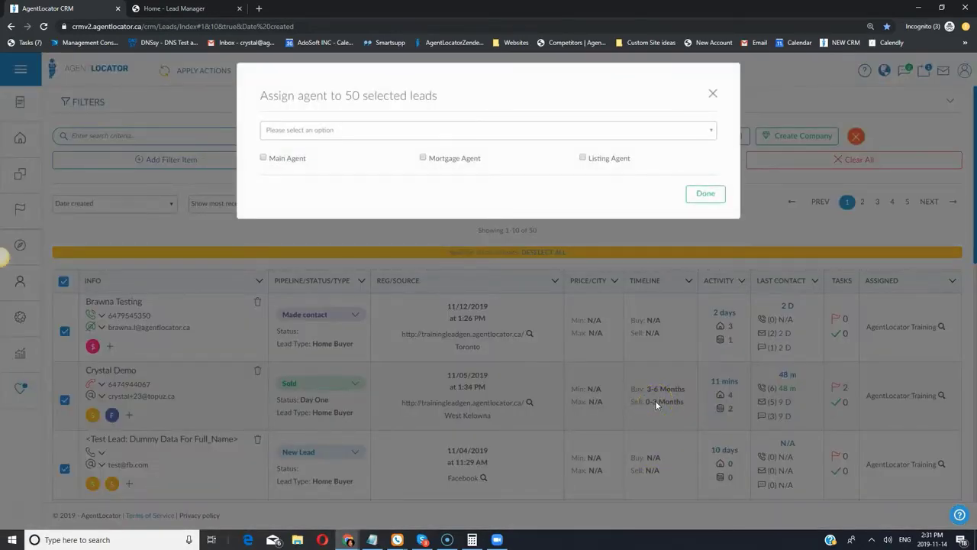
pyautogui.click(318, 131)
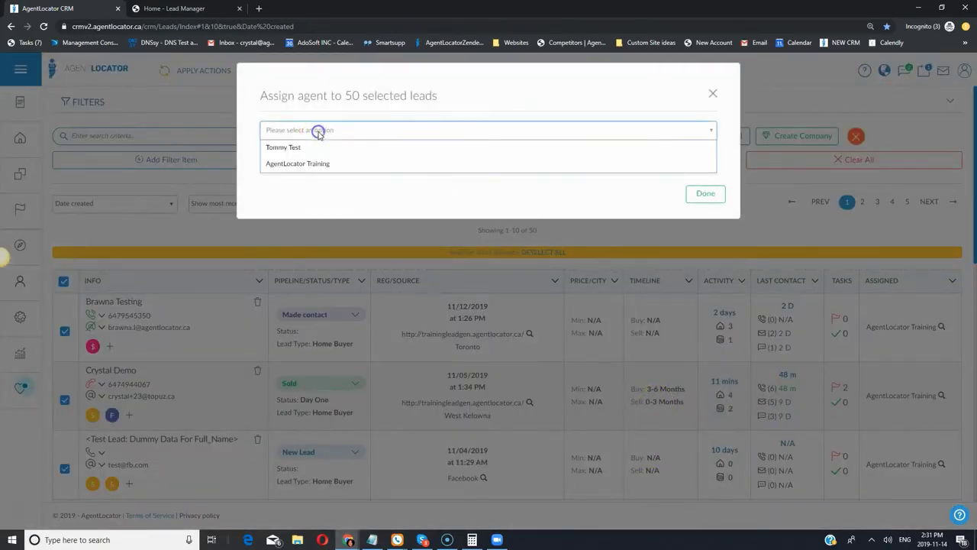
pyautogui.click(314, 146)
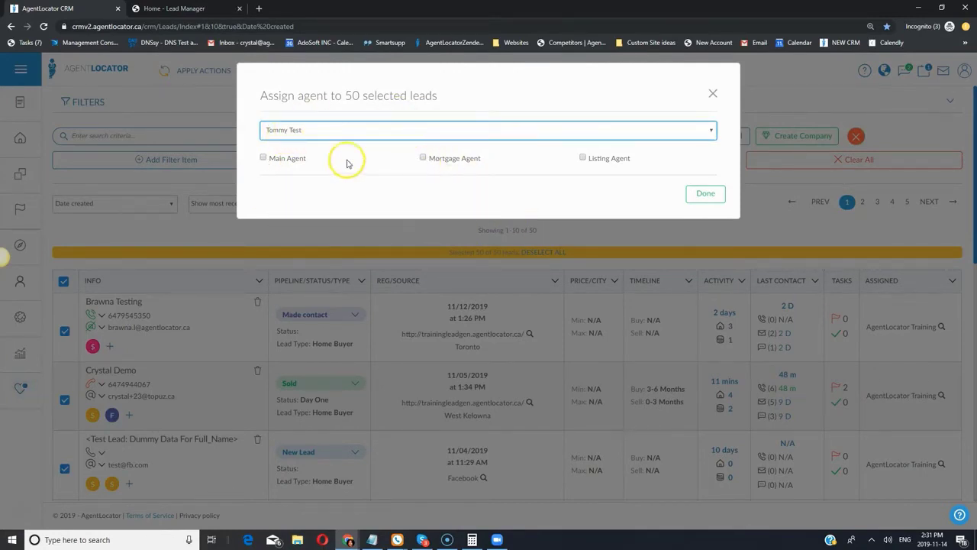
pyautogui.click(583, 158)
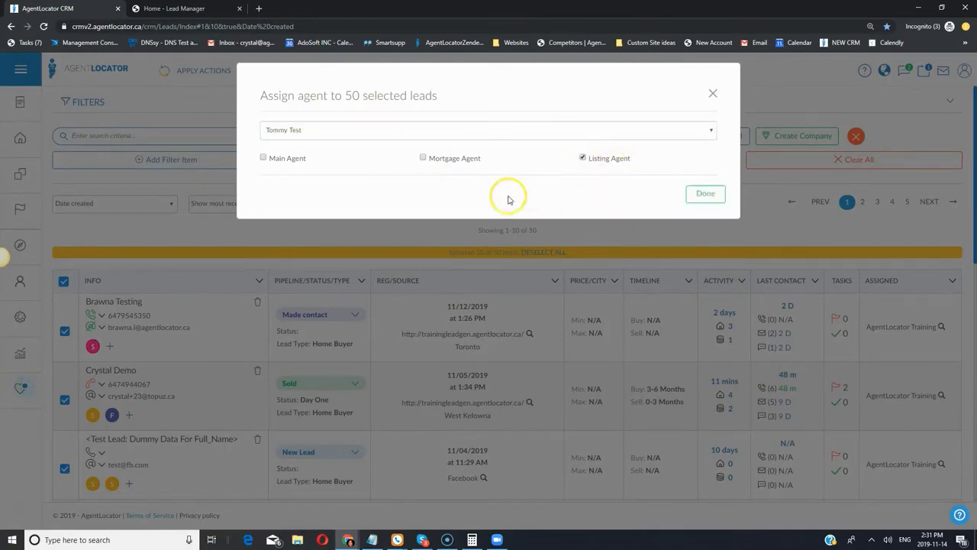
pyautogui.click(713, 93)
# - Open the pipeline change for the selected leads, review the available stages, and close it without applying
pyautogui.click(223, 74)
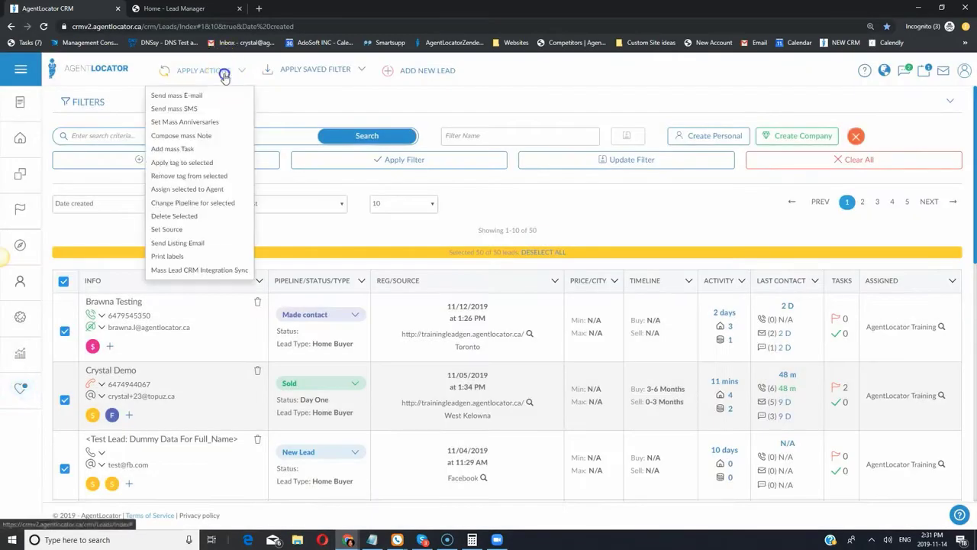
pyautogui.click(203, 207)
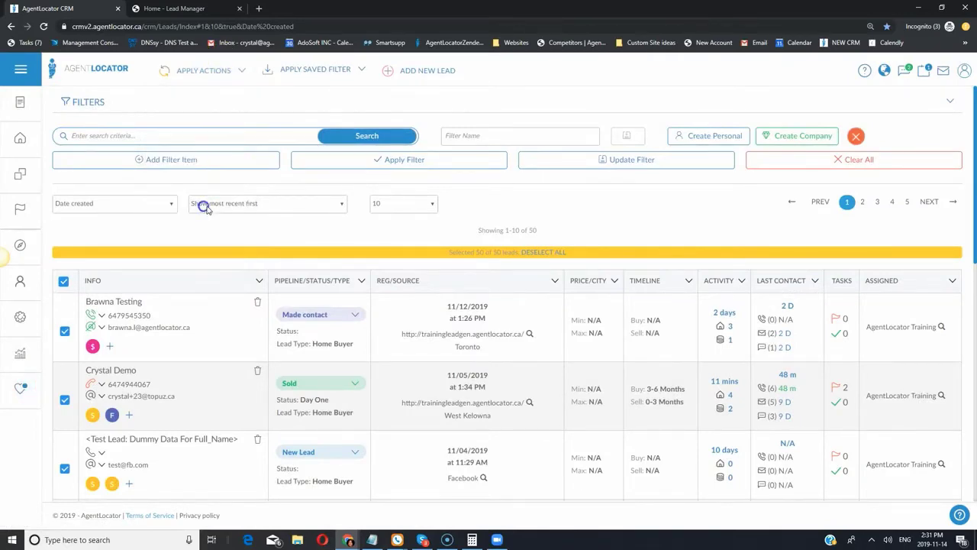
pyautogui.click(495, 128)
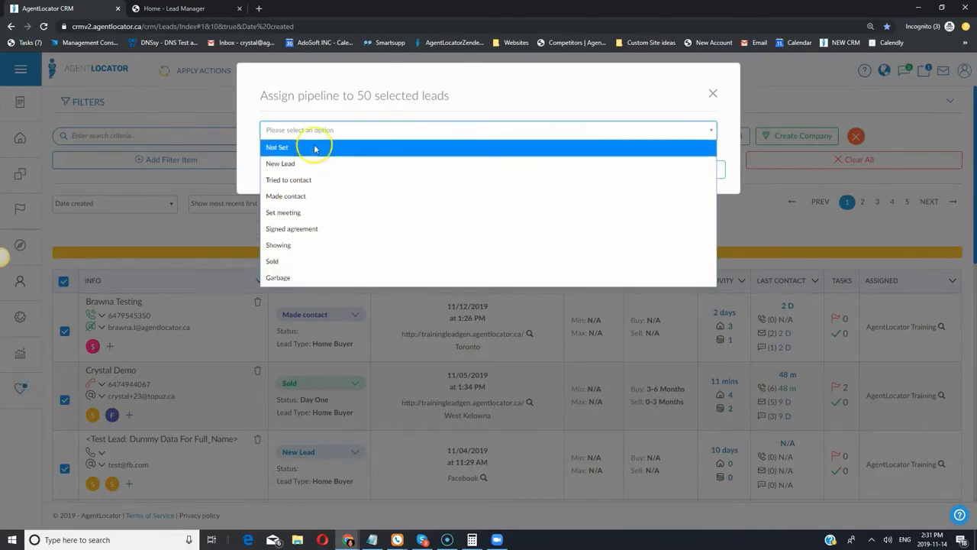
pyautogui.click(730, 97)
pyautogui.click(713, 93)
# - Review the sources that can be assigned to the selected leads, close without applying, and locate Sources in the settings
pyautogui.click(218, 70)
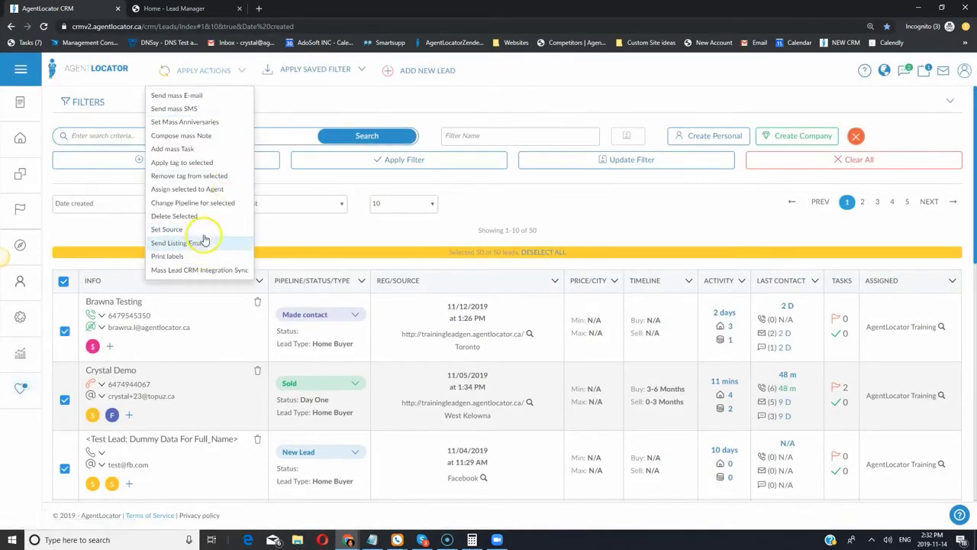
pyautogui.click(163, 230)
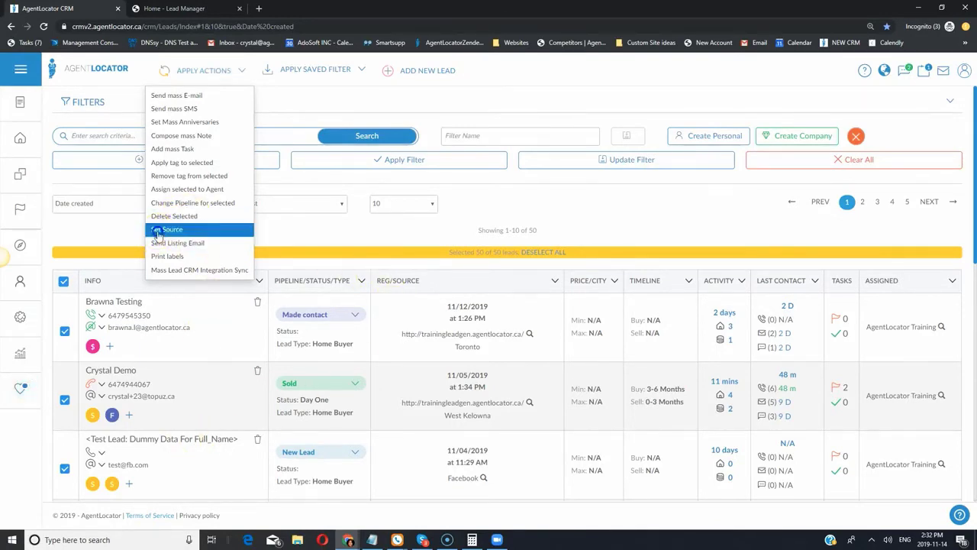
pyautogui.click(180, 229)
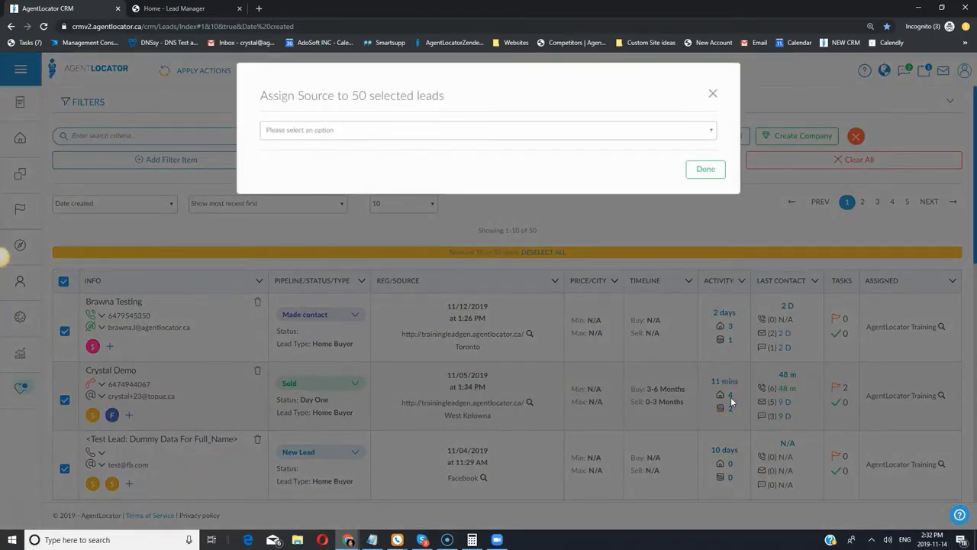
pyautogui.click(384, 128)
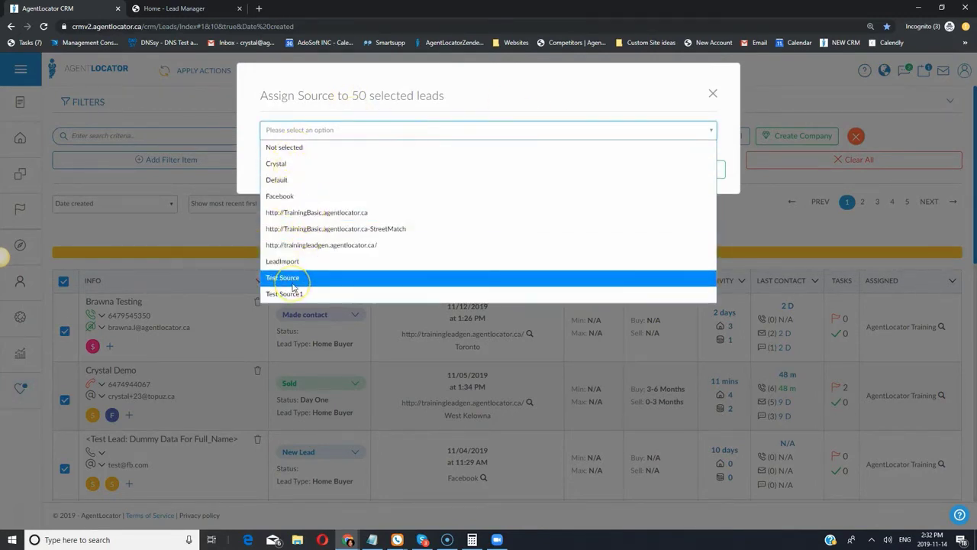
pyautogui.click(713, 93)
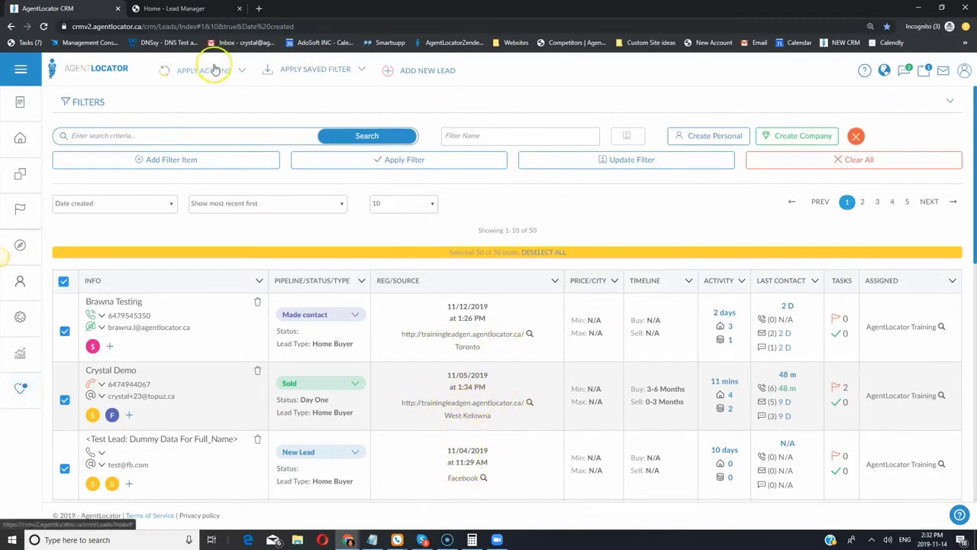
pyautogui.click(21, 316)
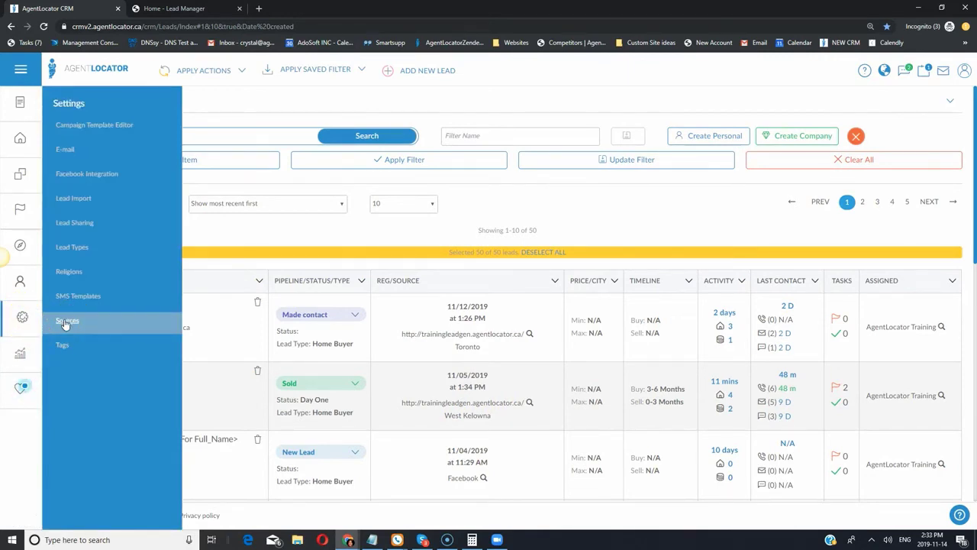
# - Start a listing email for the selected leads and set its For Sale/For Rent filter to Sale
pyautogui.click(241, 71)
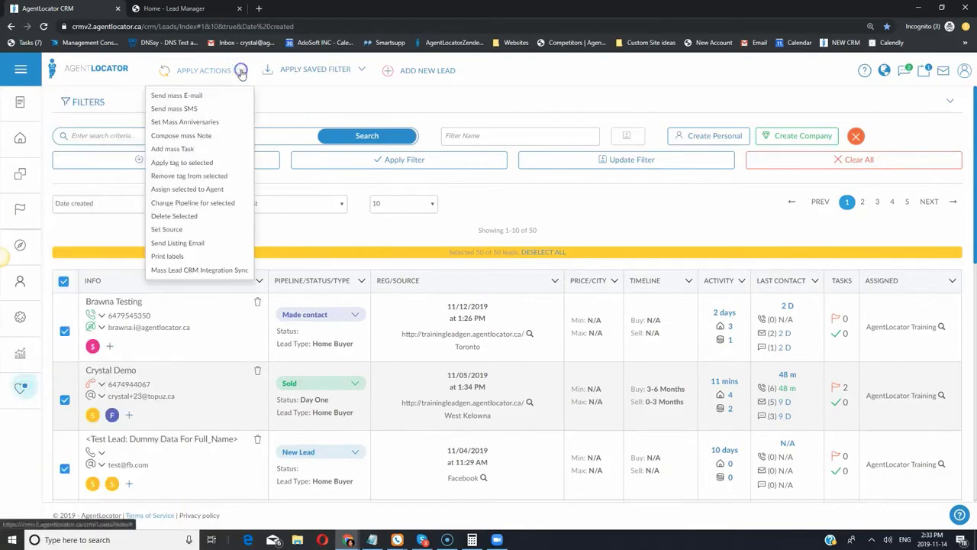
pyautogui.click(185, 251)
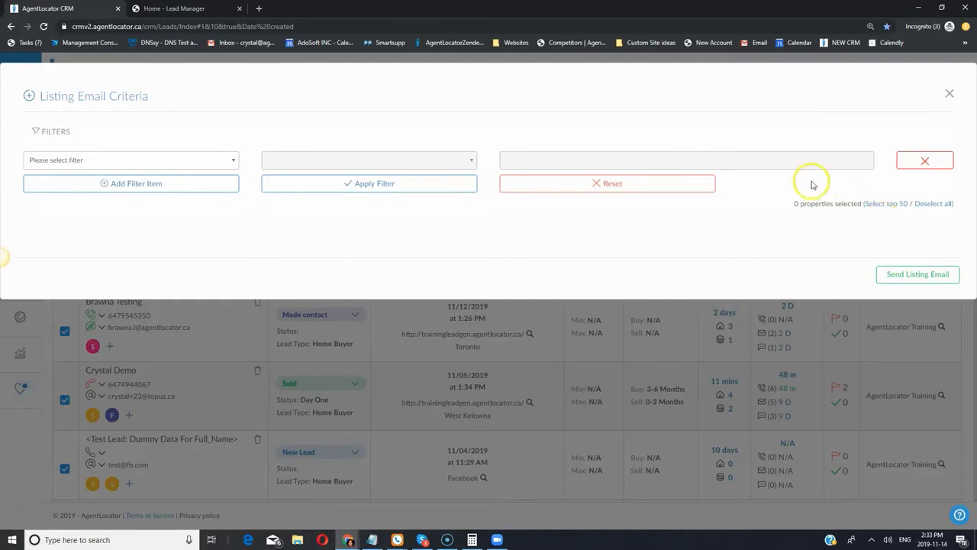
pyautogui.click(207, 166)
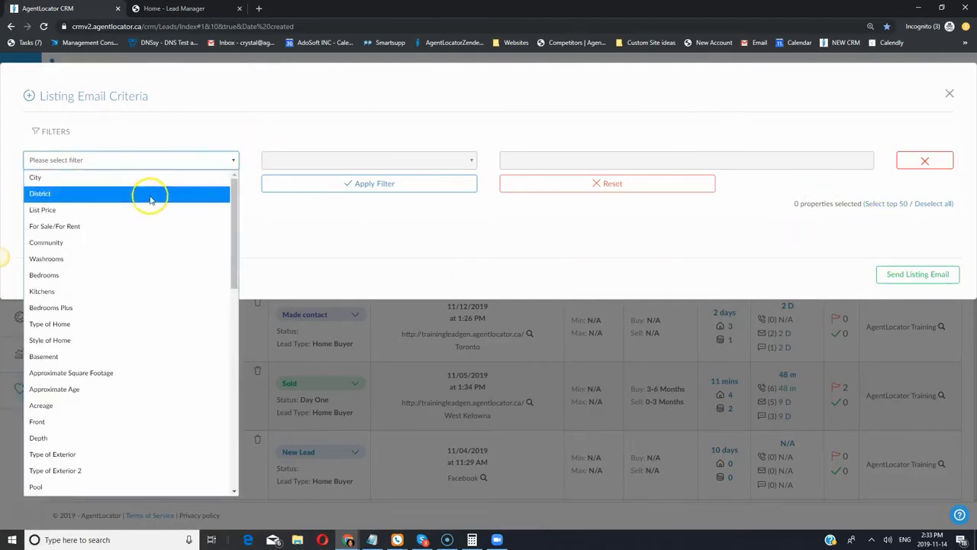
pyautogui.click(110, 226)
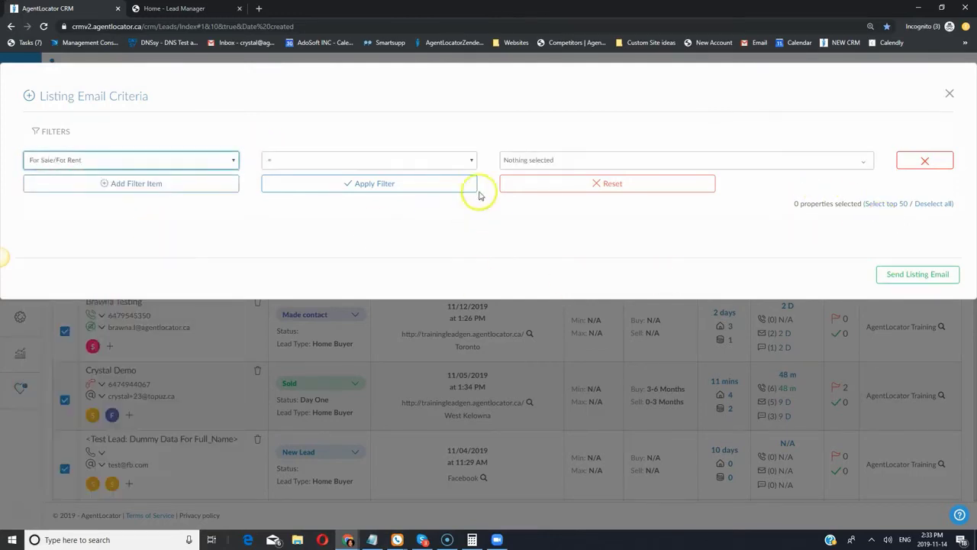
pyautogui.click(556, 159)
pyautogui.click(513, 196)
# - Add a List Price range filter from 1 to 300000 to the listing email criteria and apply it
pyautogui.click(180, 178)
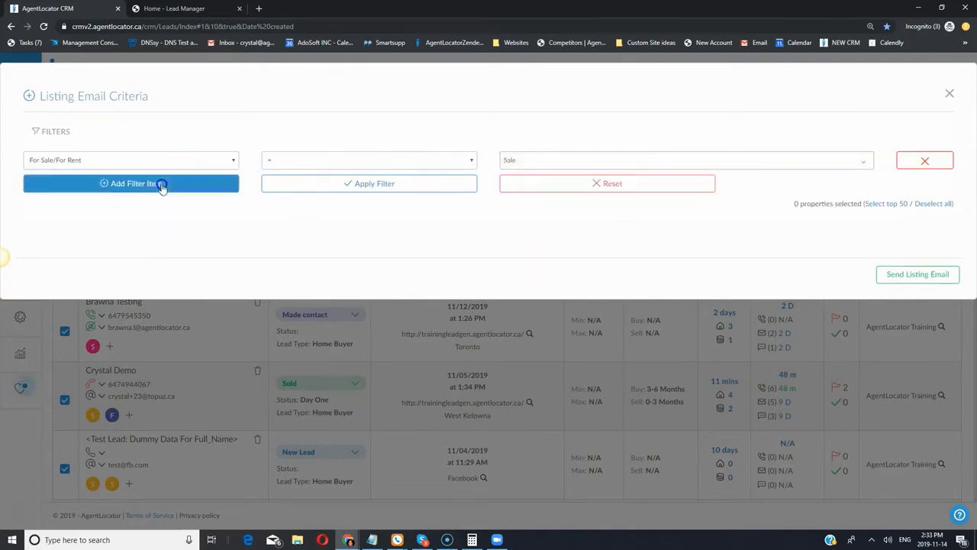
pyautogui.click(160, 183)
pyautogui.click(72, 183)
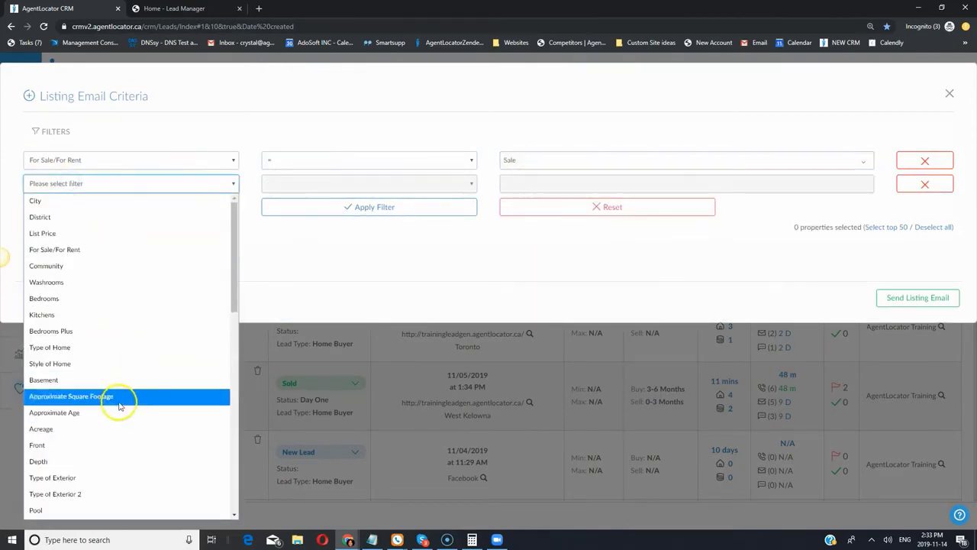
pyautogui.click(68, 239)
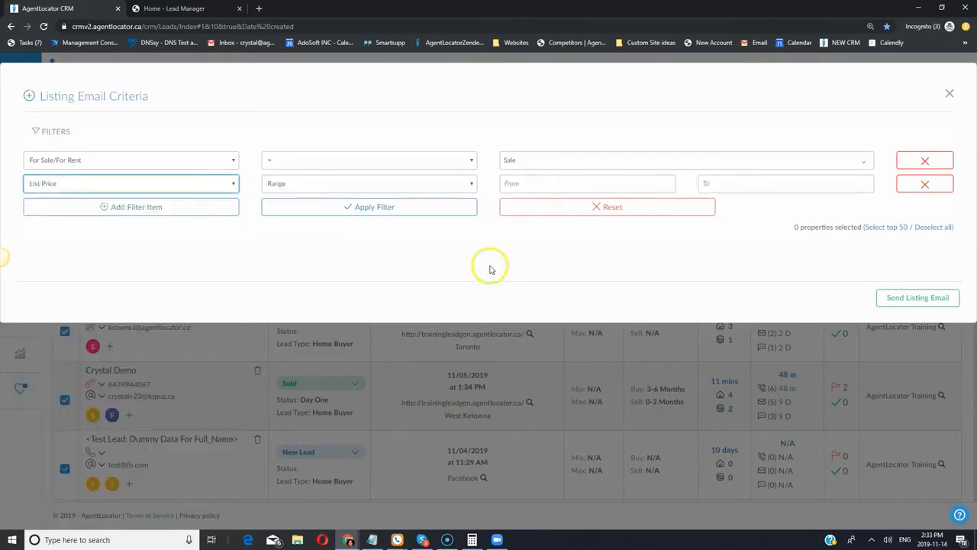
pyautogui.click(559, 190)
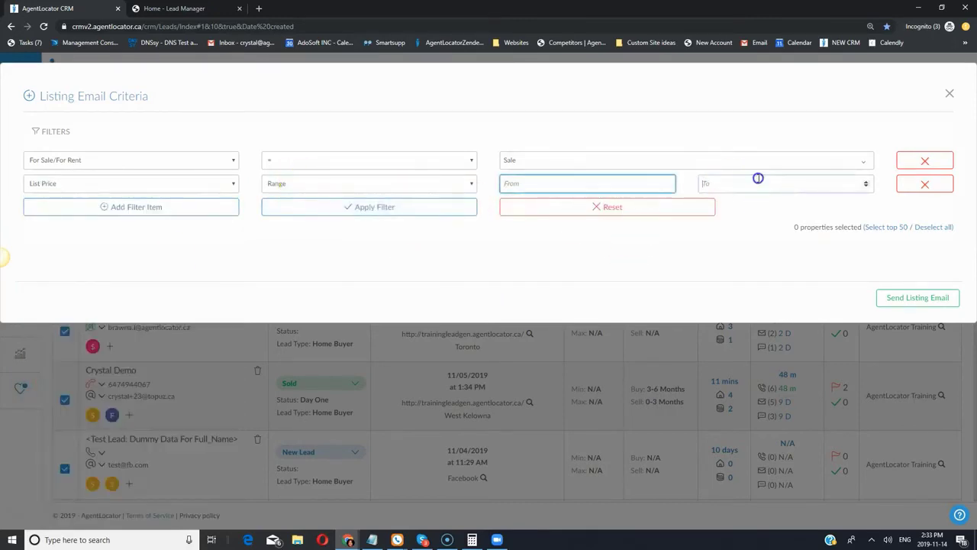
pyautogui.click(758, 184)
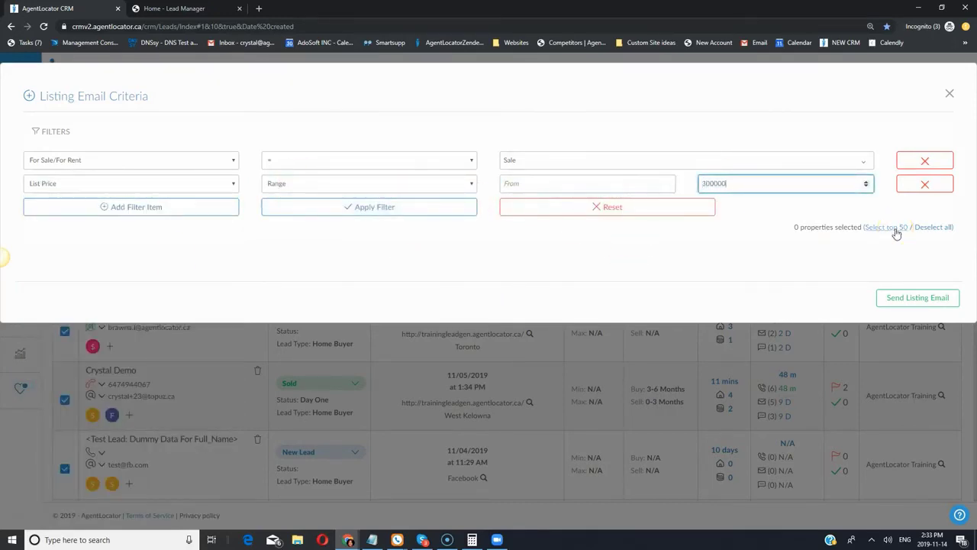
pyautogui.click(518, 190)
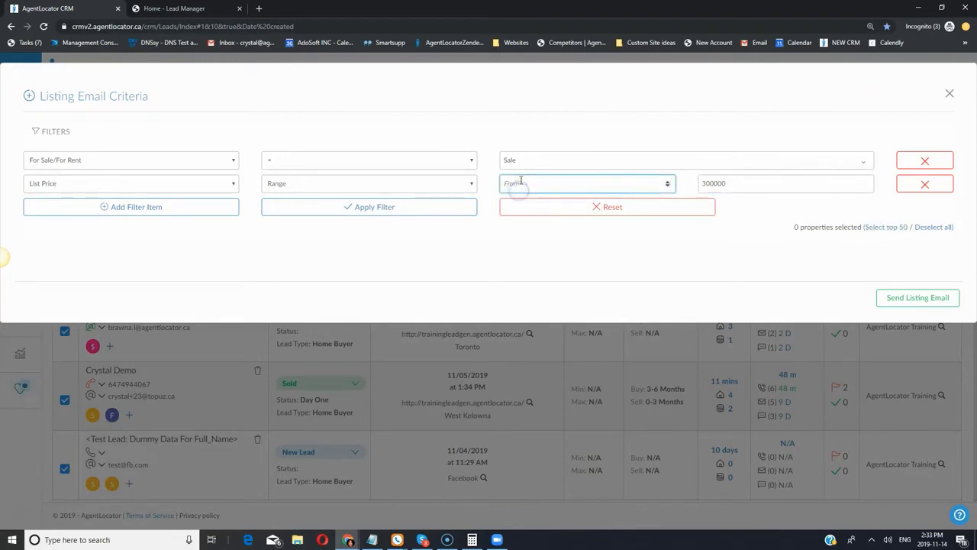
pyautogui.write('1')
pyautogui.click(374, 216)
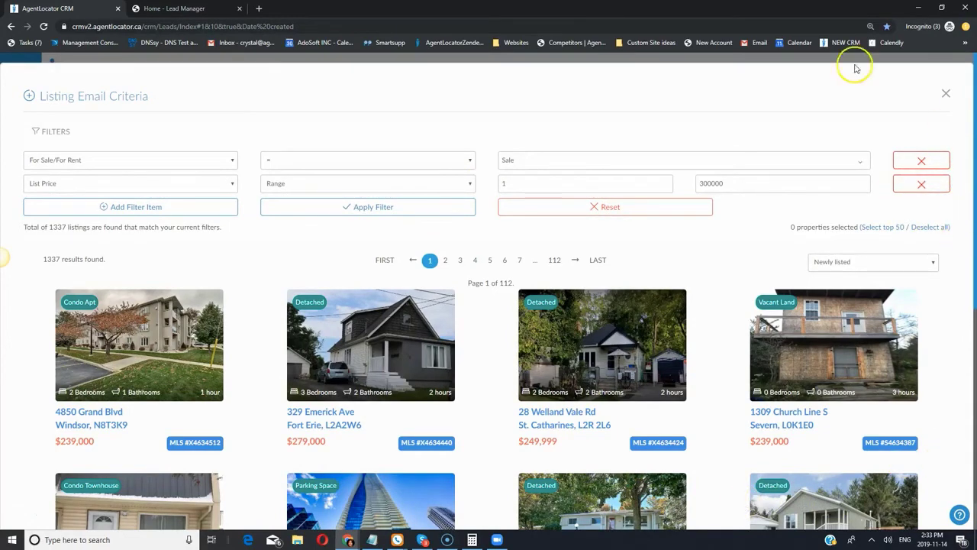
# - Add a City filter set to Toronto to the listing email criteria and apply it
pyautogui.click(90, 210)
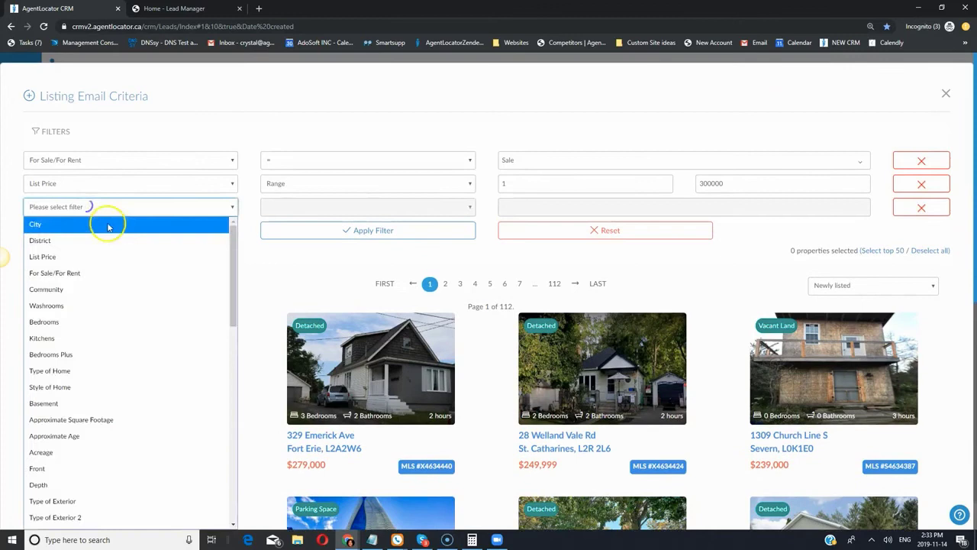
pyautogui.click(57, 223)
pyautogui.click(617, 207)
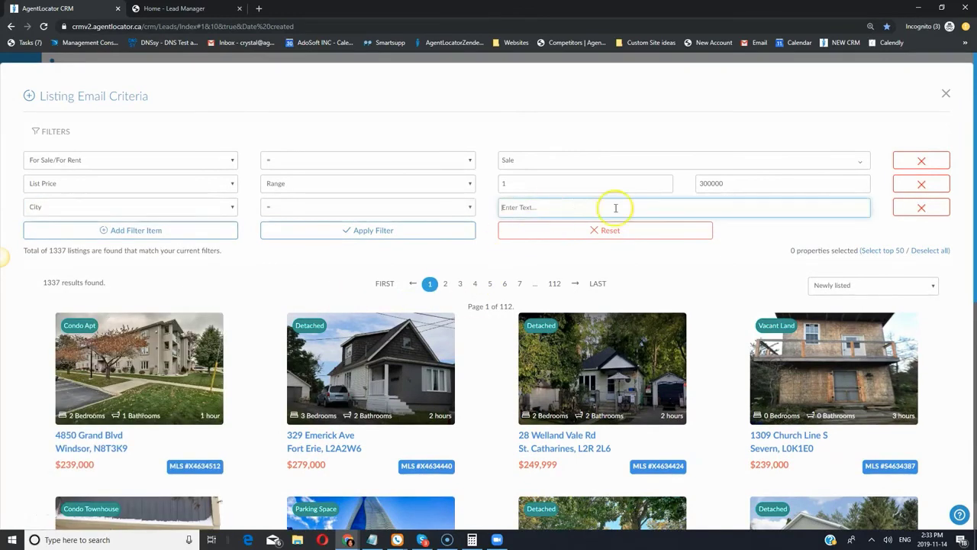
pyautogui.write('to')
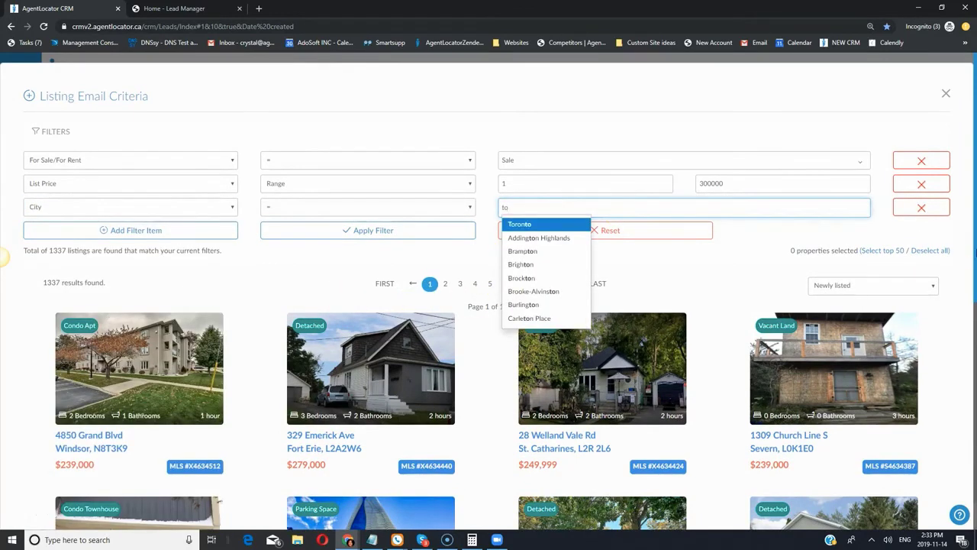
pyautogui.press('Return')
pyautogui.click(399, 233)
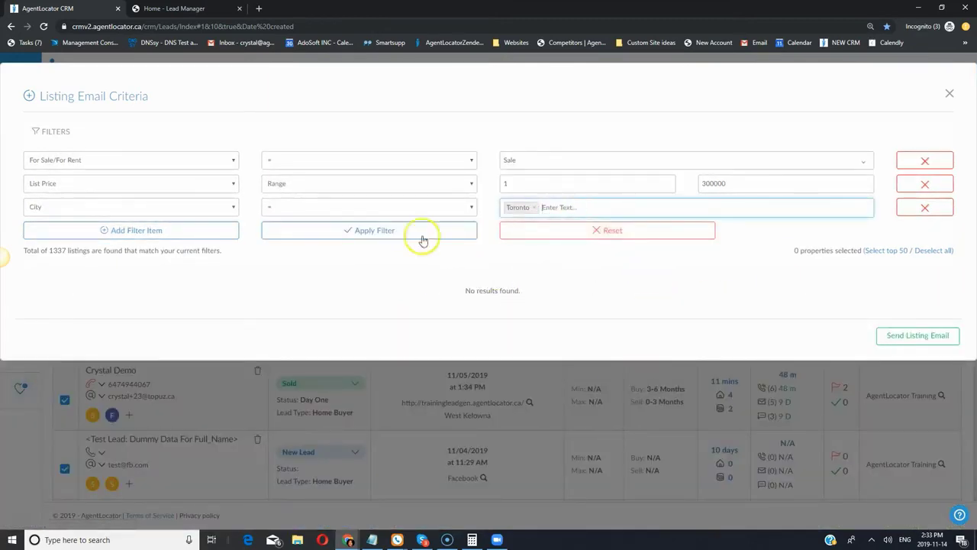
pyautogui.click(423, 240)
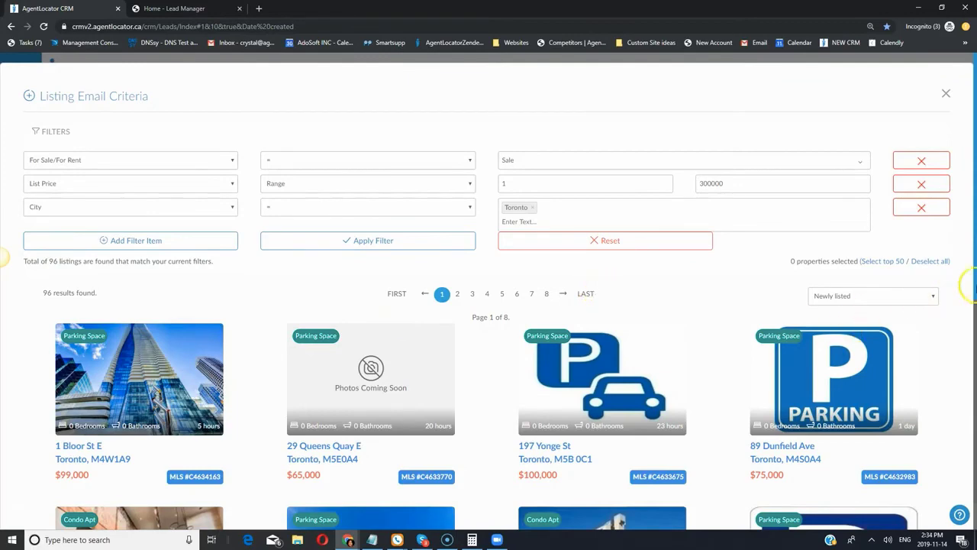
# - Review the matching Toronto listings and the option to send them, and close the listing email criteria
pyautogui.scroll(-6, 938, 264)
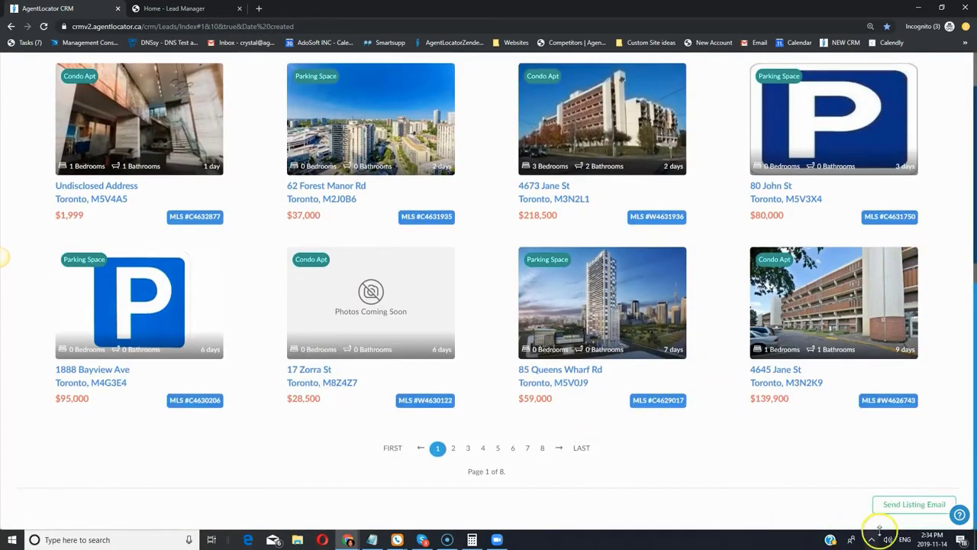
pyautogui.click(894, 510)
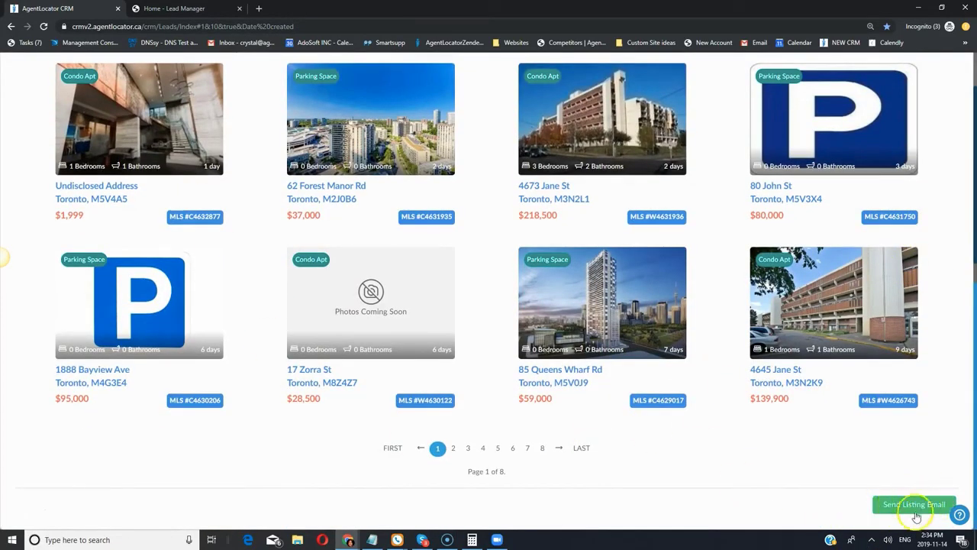
pyautogui.click(899, 510)
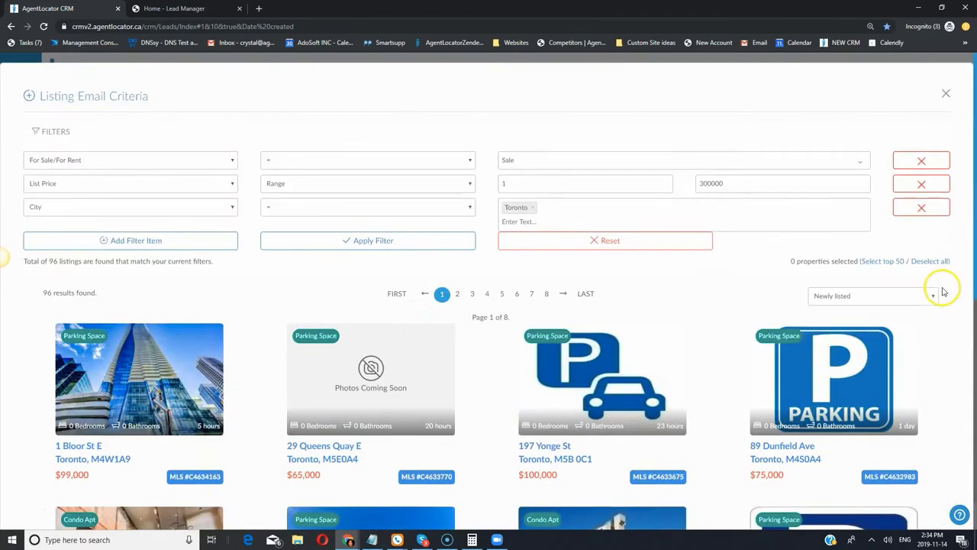
pyautogui.click(948, 95)
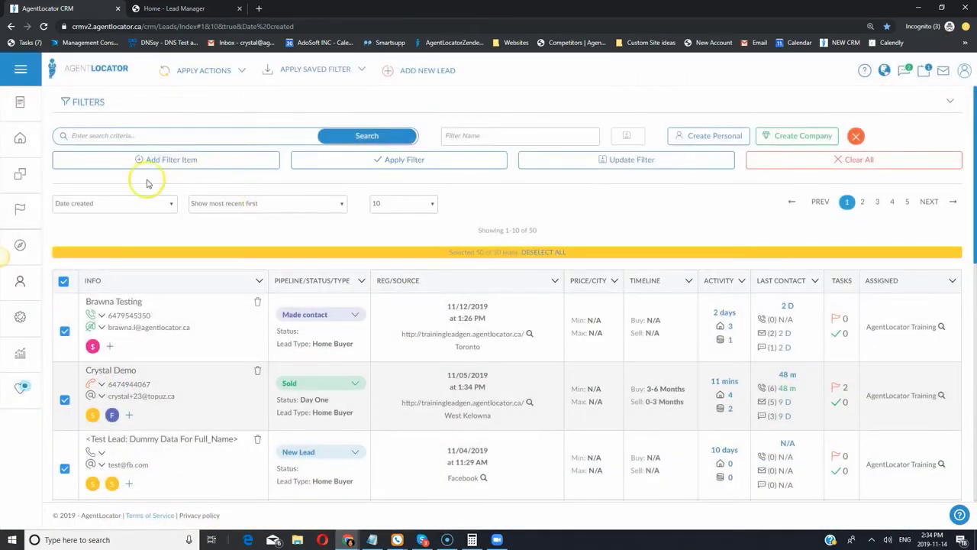
# - Open mailing label printing for the selected leads and review the available label sizes
pyautogui.click(196, 70)
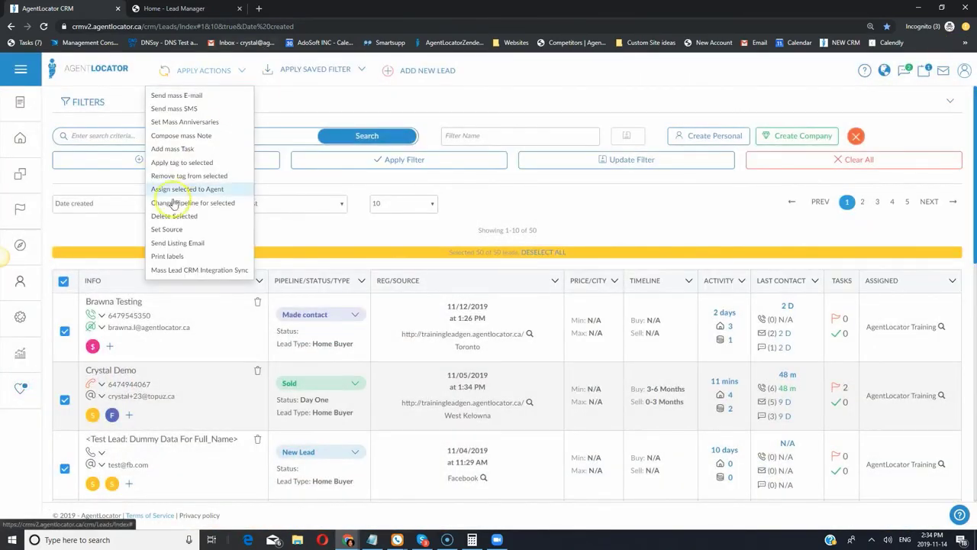
pyautogui.click(181, 258)
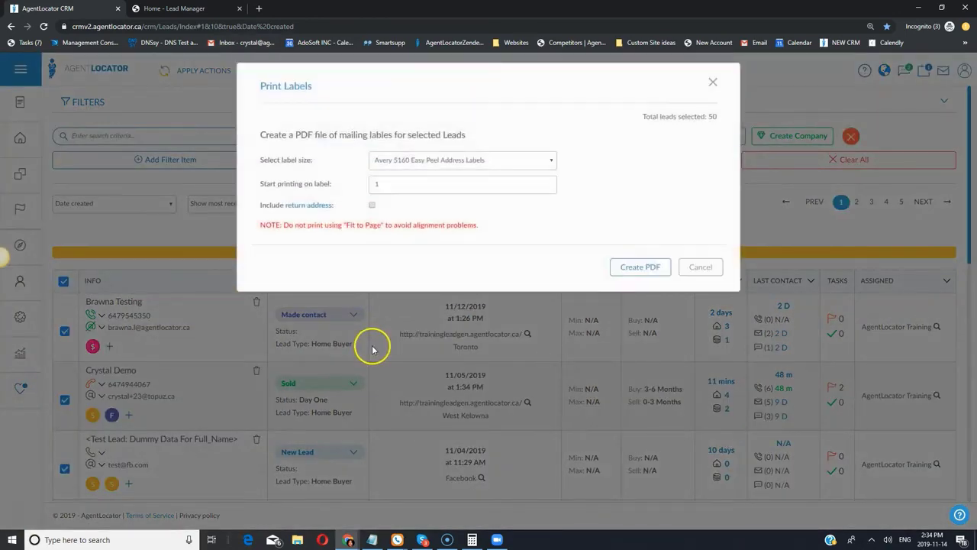
pyautogui.click(469, 158)
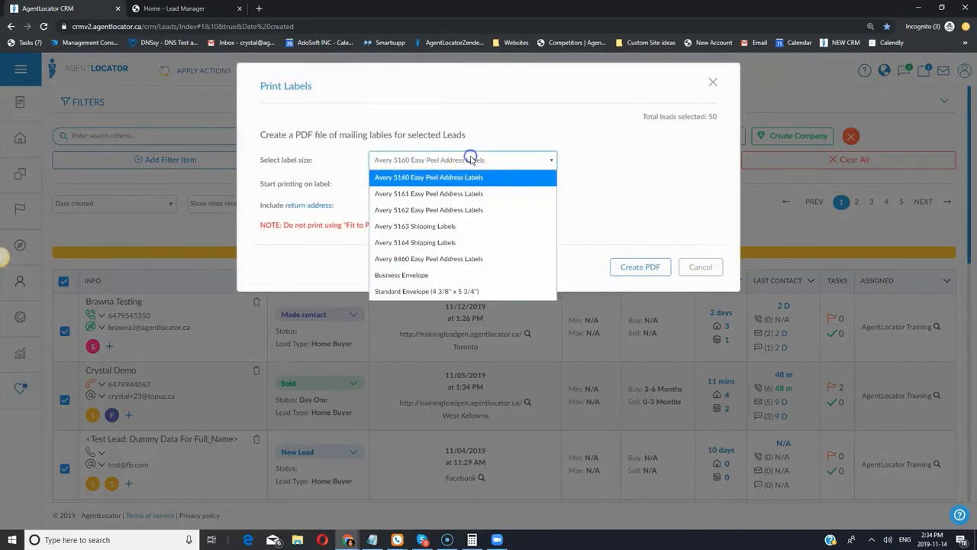
pyautogui.click(471, 159)
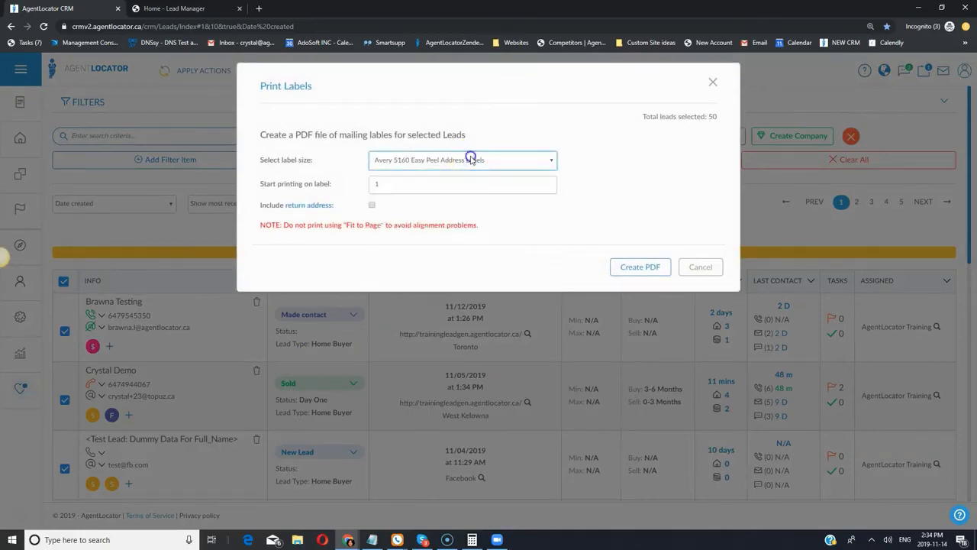
# - Set the labels to start printing on label 3, and close label printing without creating the PDF
pyautogui.click(394, 187)
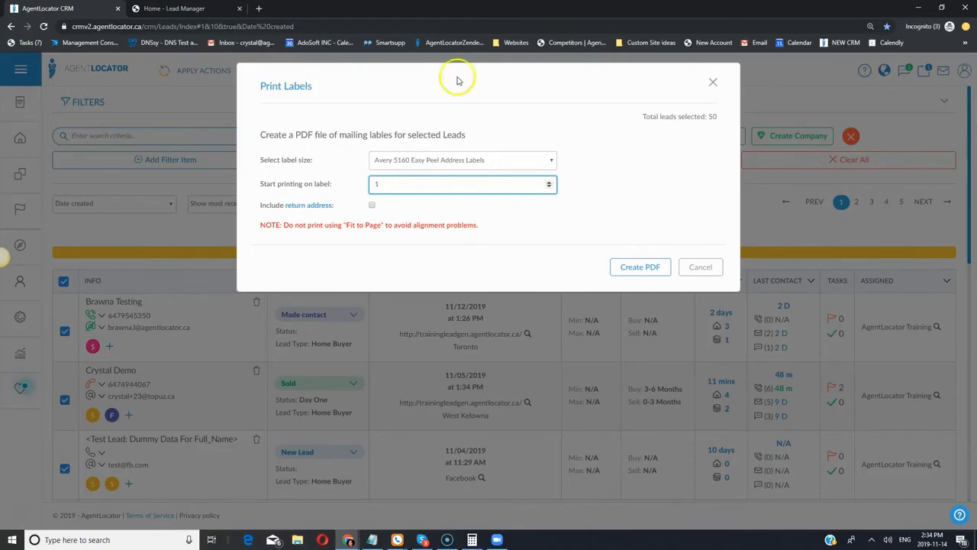
pyautogui.click(409, 184)
pyautogui.moveTo(298, 207)
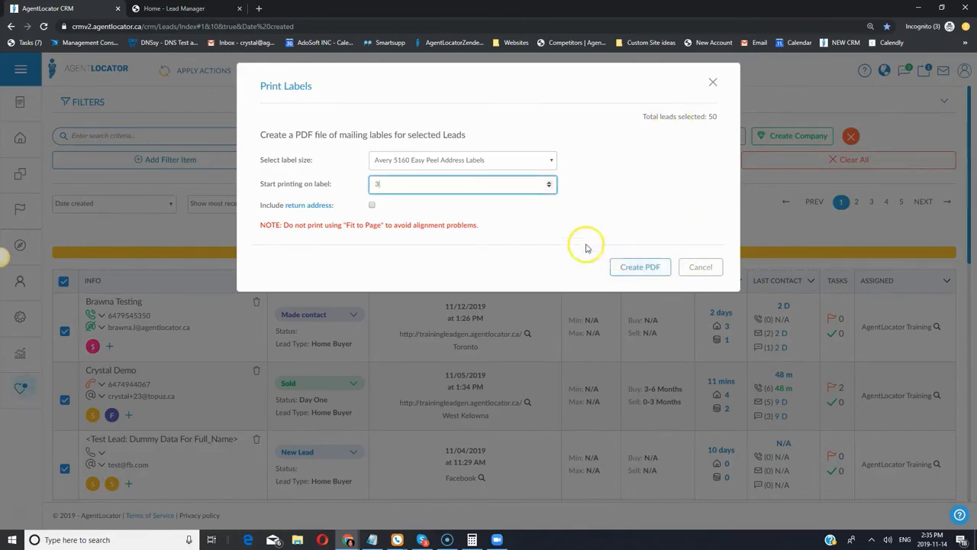
pyautogui.click(716, 83)
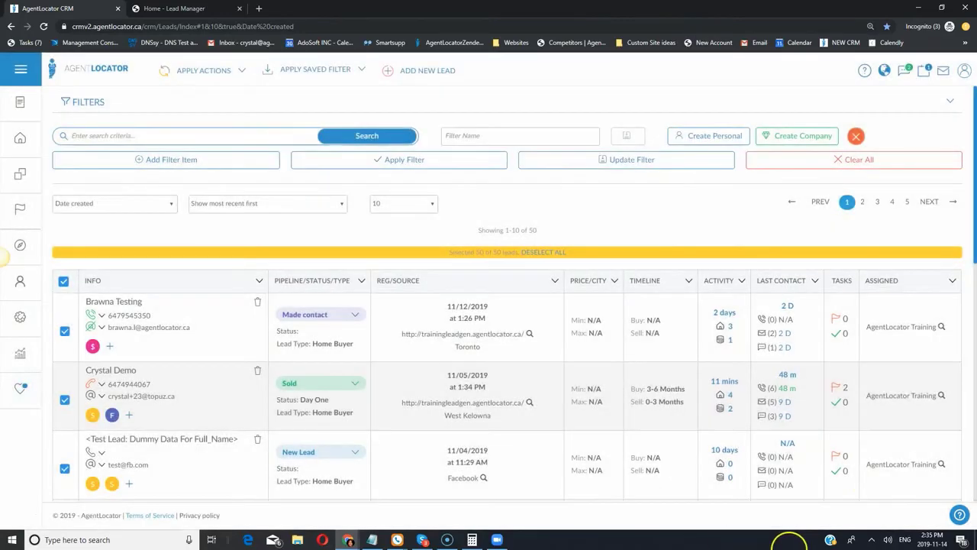
# - Review the mass actions available for the selected leads, including Mass Lead CRM Integration Sync, and close the list
pyautogui.click(229, 70)
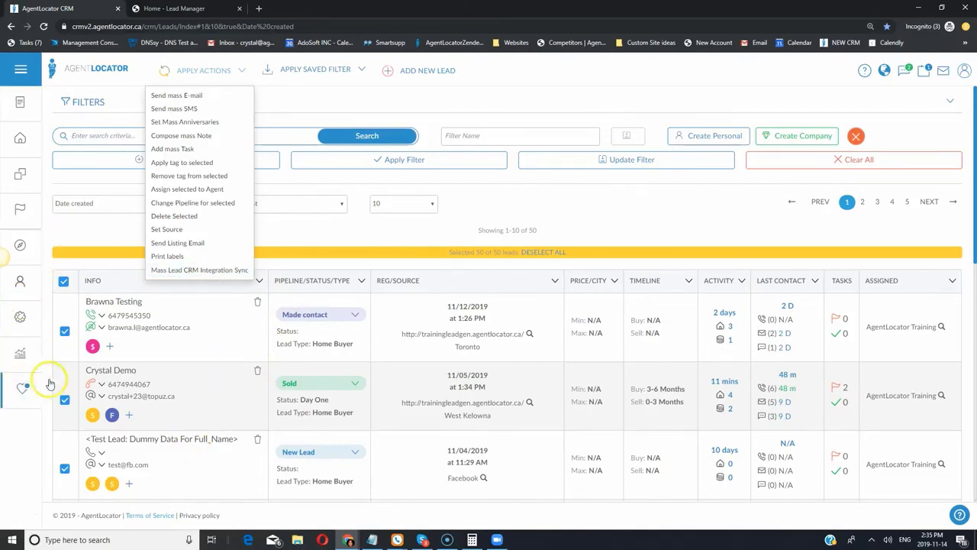
pyautogui.click(687, 137)
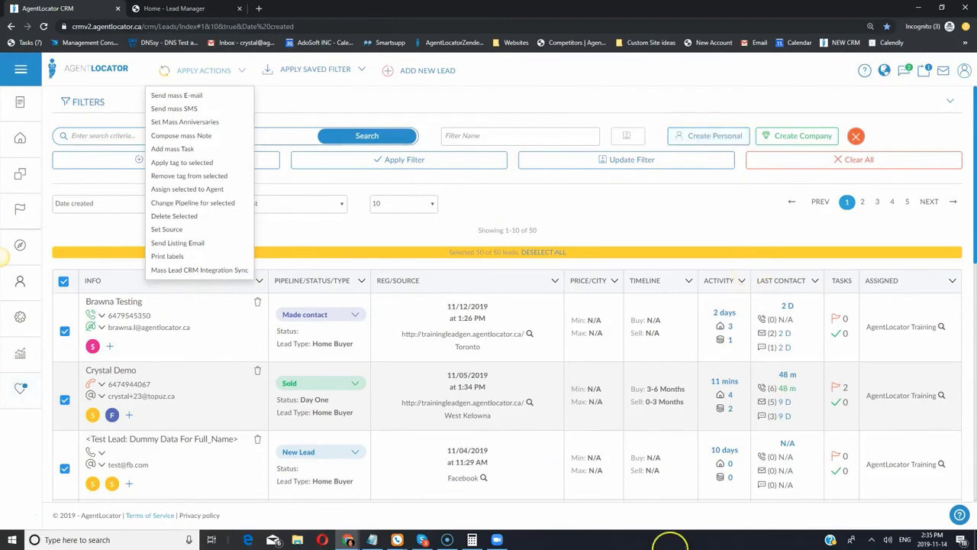
pyautogui.click(489, 216)
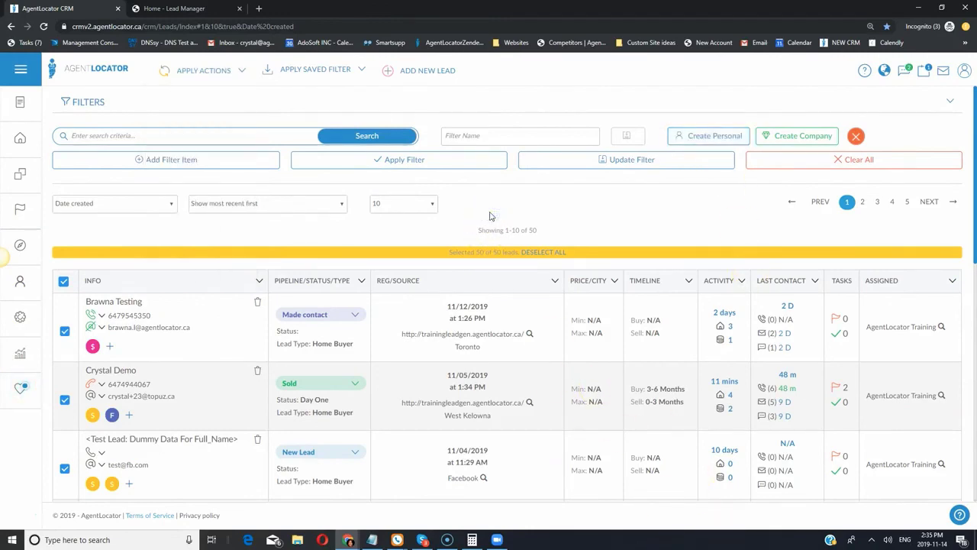